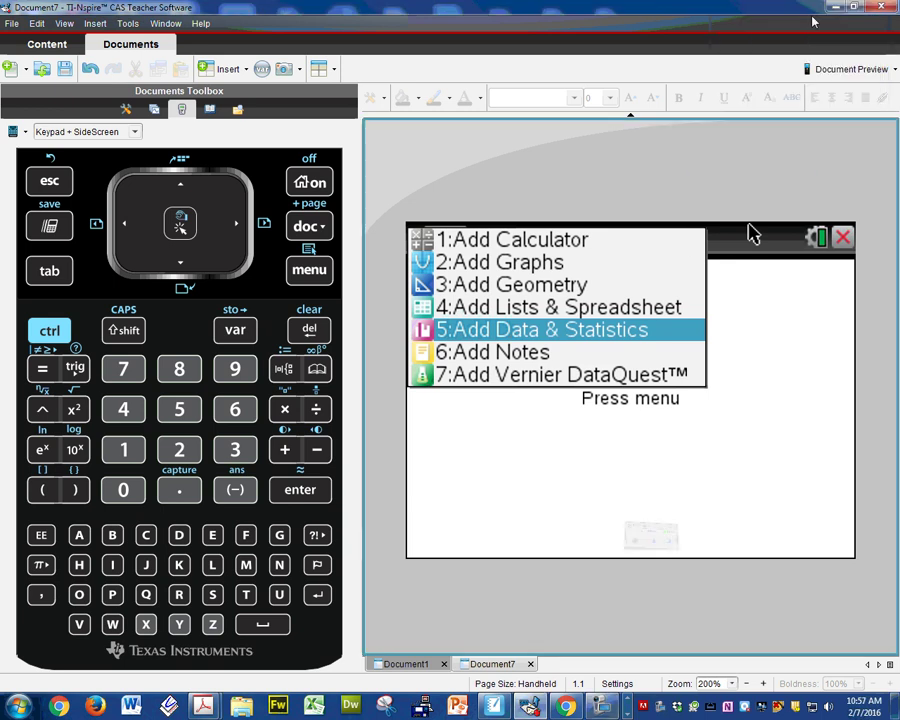
Add a Graphs page and plot f1(x)=√x
{"action": "left_click", "coordinate": [550, 267]}
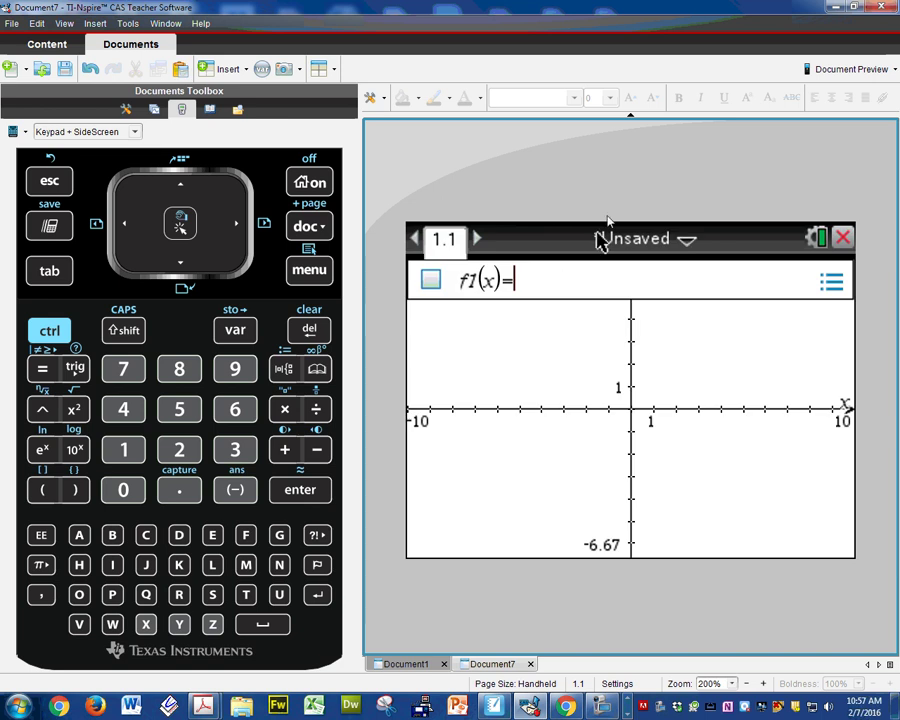
{"action": "left_click", "coordinate": [49, 333]}
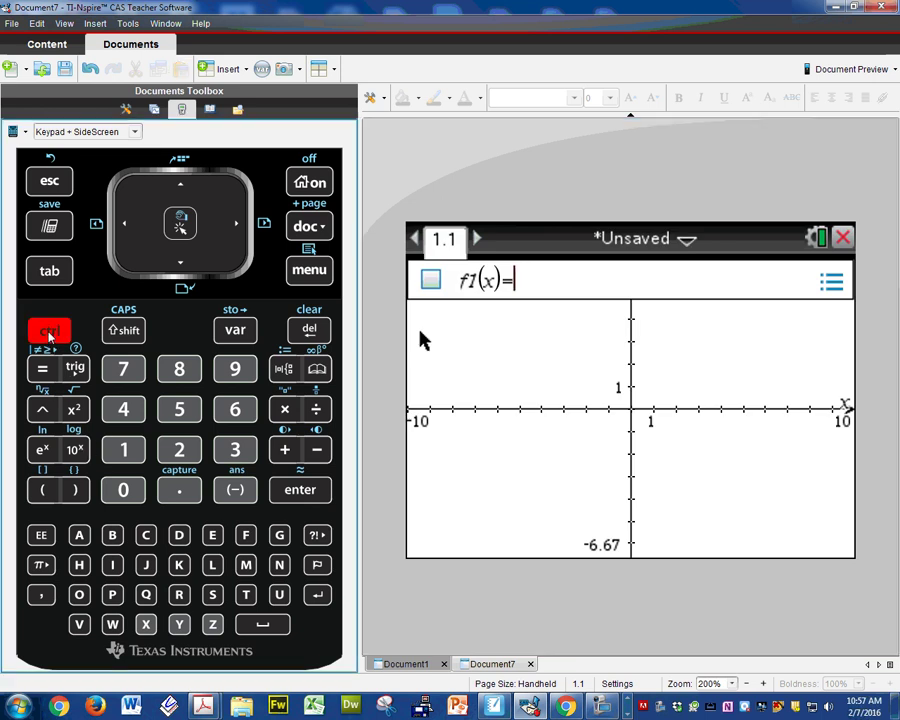
{"action": "left_click", "coordinate": [75, 410]}
{"action": "left_click", "coordinate": [147, 624]}
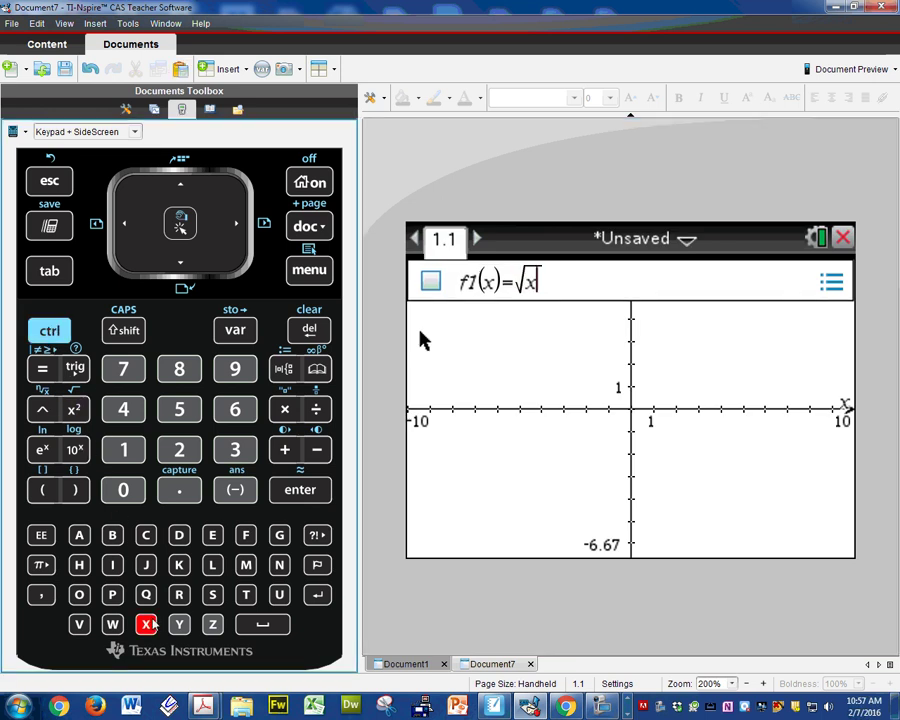
{"action": "left_click", "coordinate": [303, 490]}
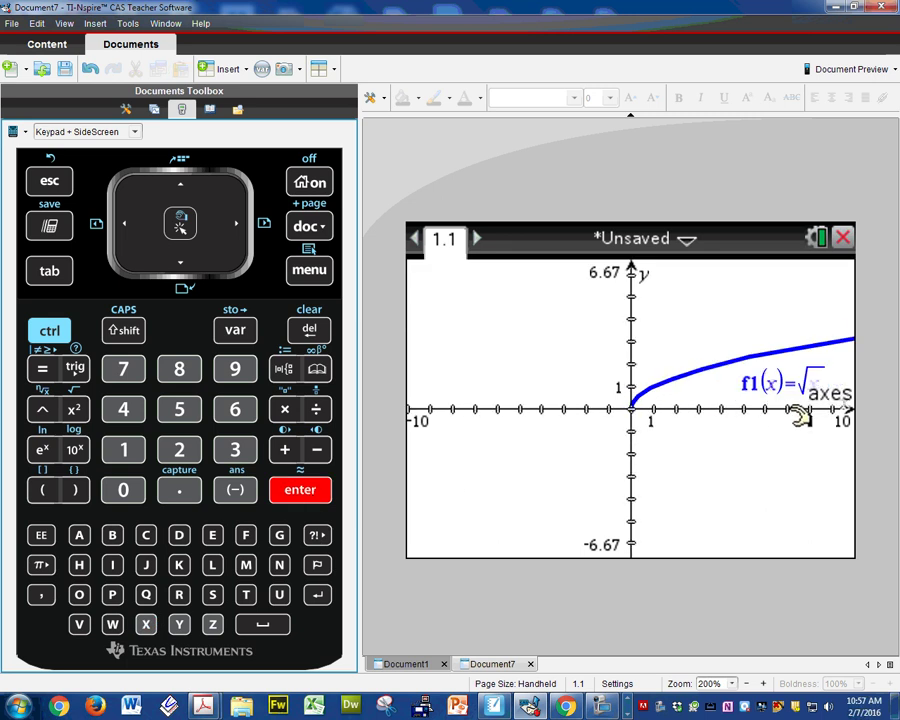
Use Analyze Graph > Integral with bounds 1 and 4 to shade the area under √x, labelled 4.66667
{"action": "left_click", "coordinate": [312, 274]}
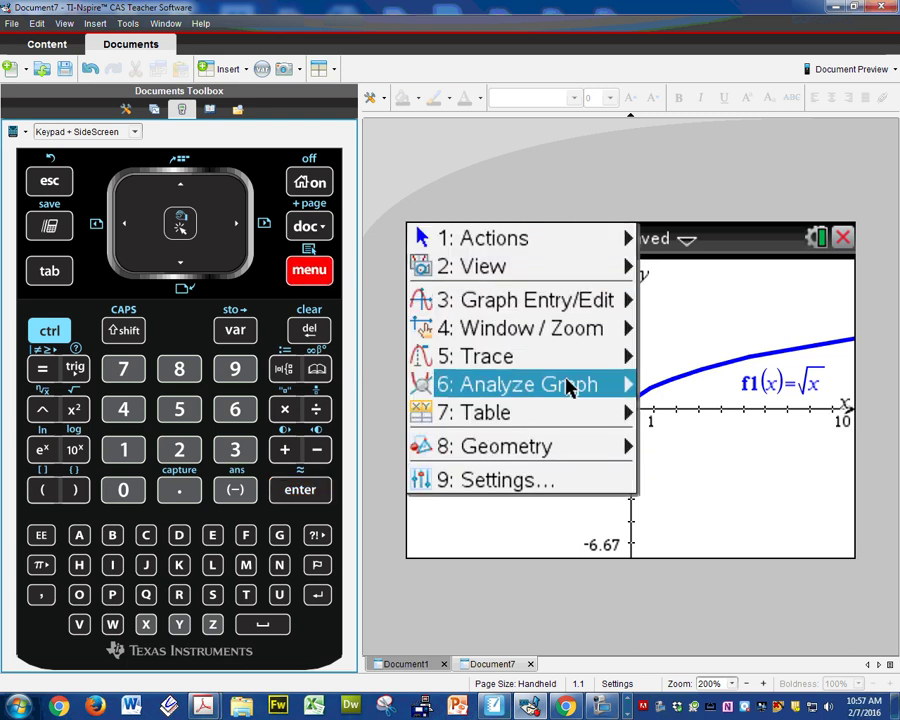
{"action": "mouse_move", "coordinate": [585, 397]}
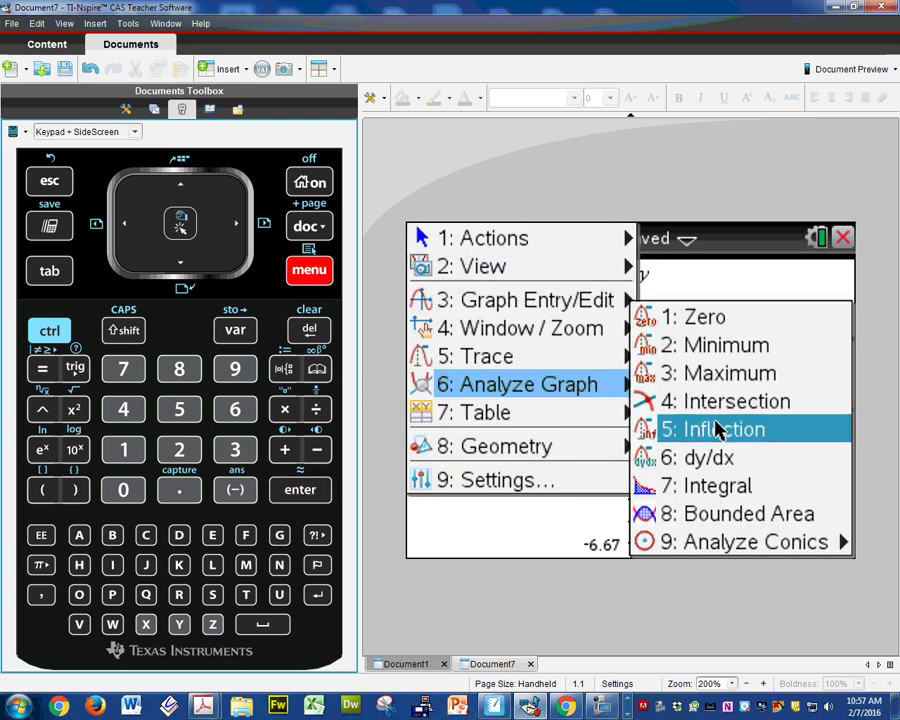
{"action": "left_click", "coordinate": [722, 486]}
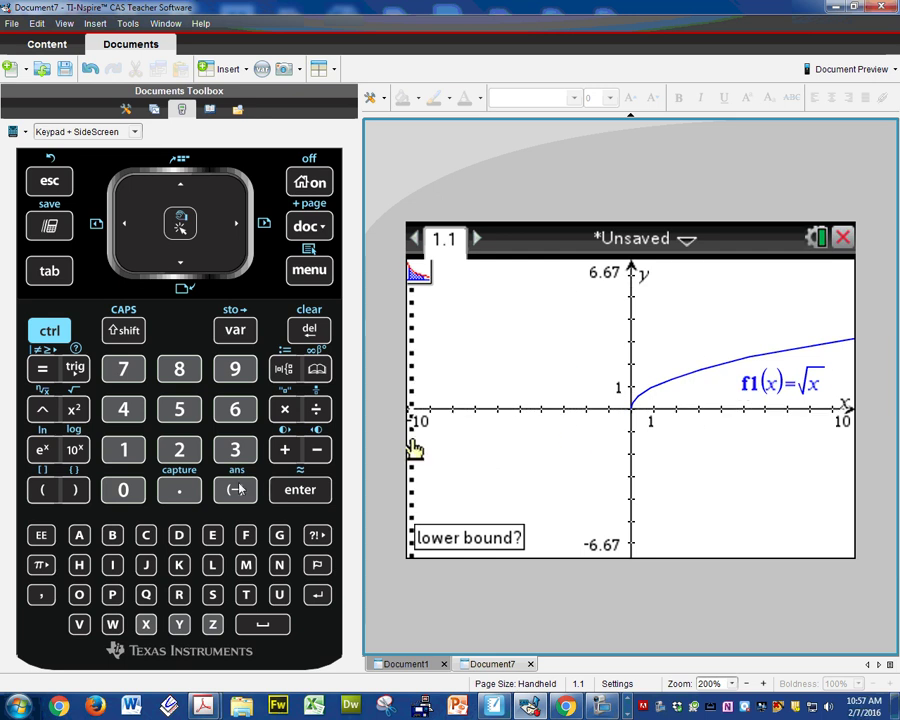
{"action": "type", "text": "1"}
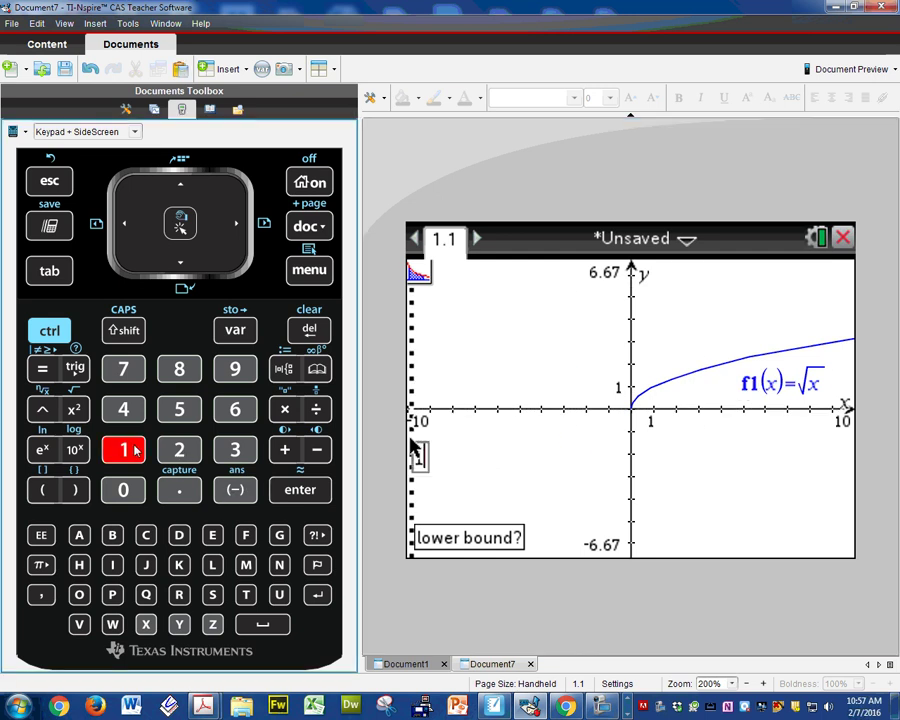
{"action": "left_click", "coordinate": [297, 490]}
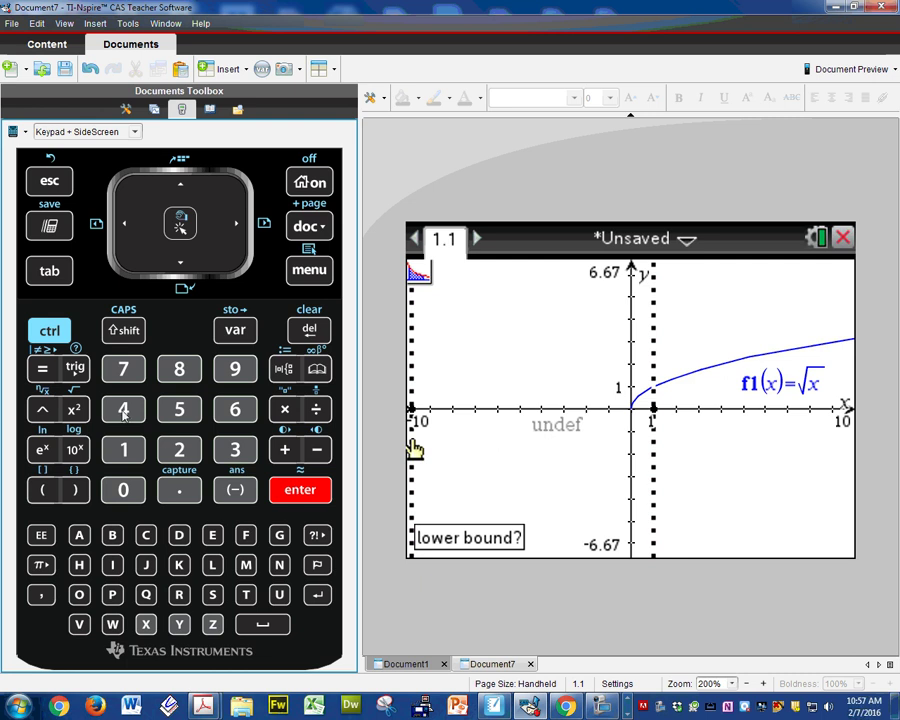
{"action": "left_click", "coordinate": [122, 412]}
{"action": "left_click", "coordinate": [289, 491]}
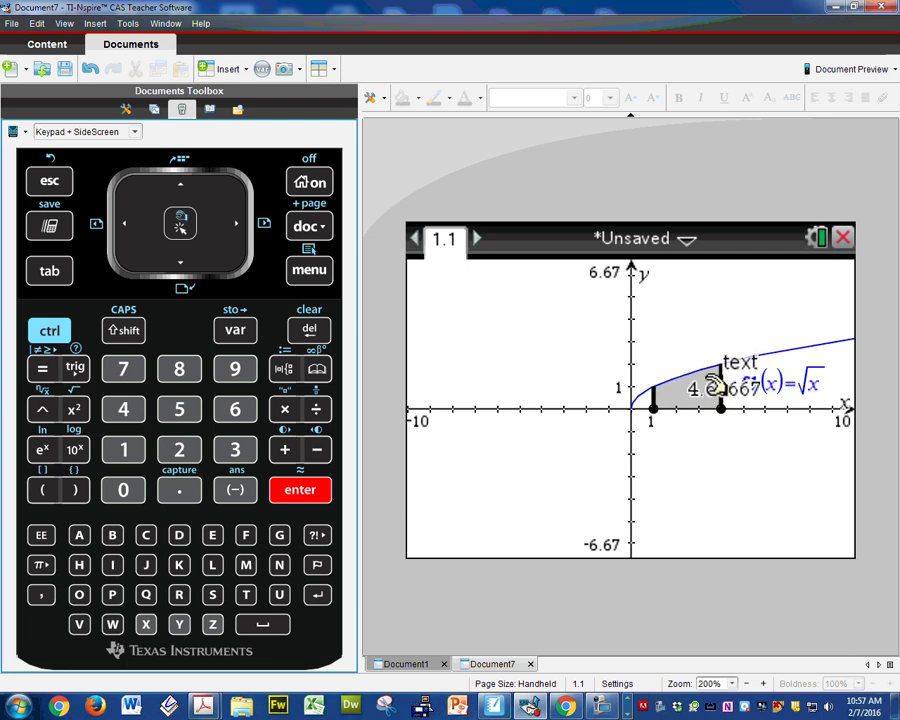
Drag the 4.66667 area label up and left, above the shaded region
{"action": "left_click_drag", "start_coordinate": [713, 387], "coordinate": [683, 340]}
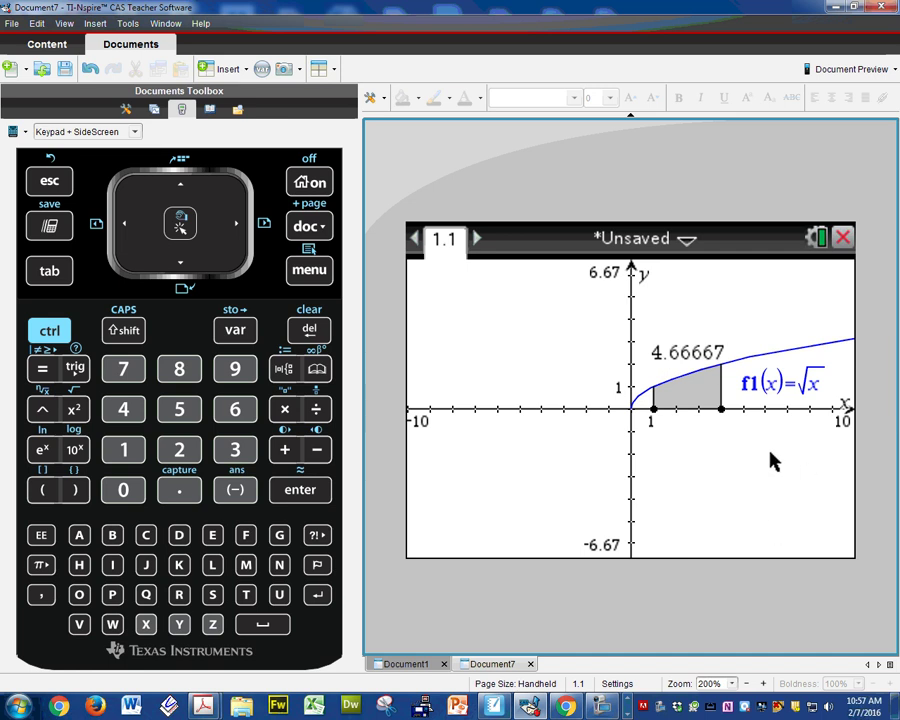
Add a new Calculator page to the document
{"action": "left_click", "coordinate": [50, 332]}
{"action": "left_click", "coordinate": [291, 234]}
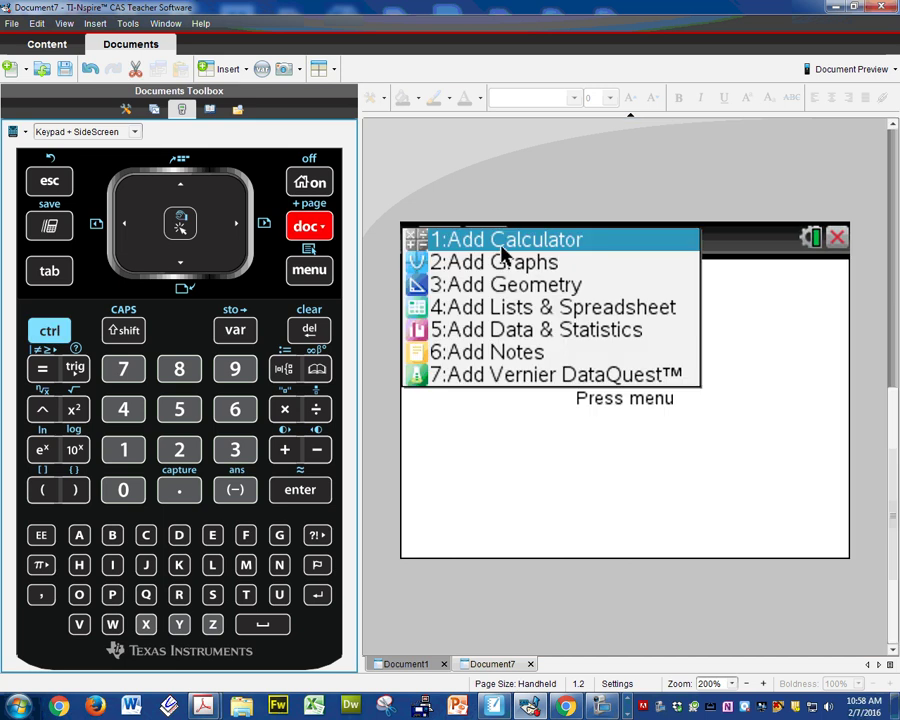
{"action": "left_click", "coordinate": [541, 247]}
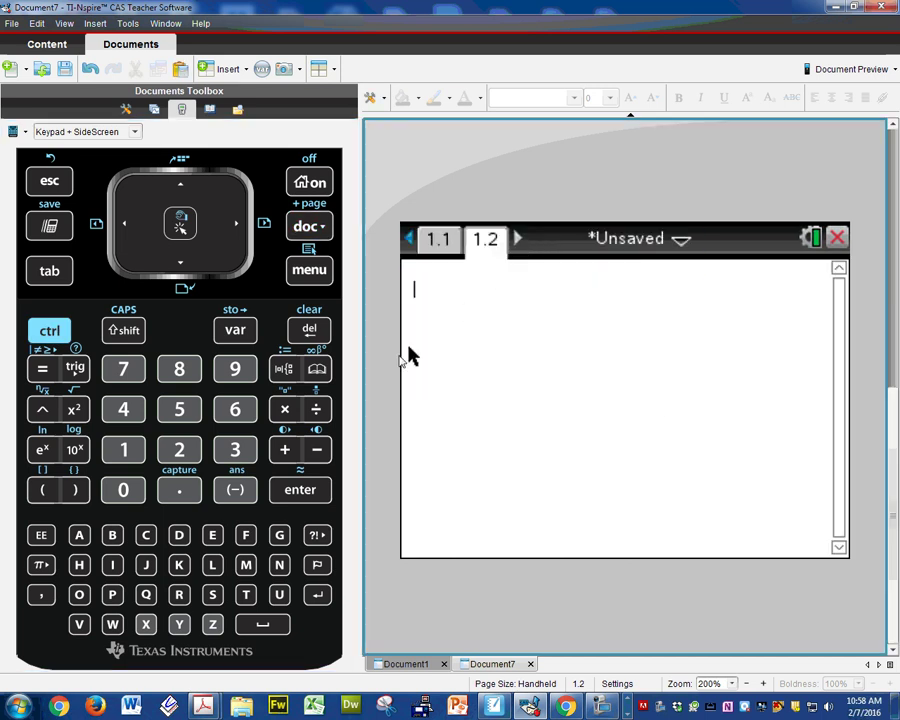
Evaluate the indefinite integral ∫√x dx from the templates palette, giving 2·x^(3/2)/3
{"action": "key", "text": "ctrl+shift+t"}
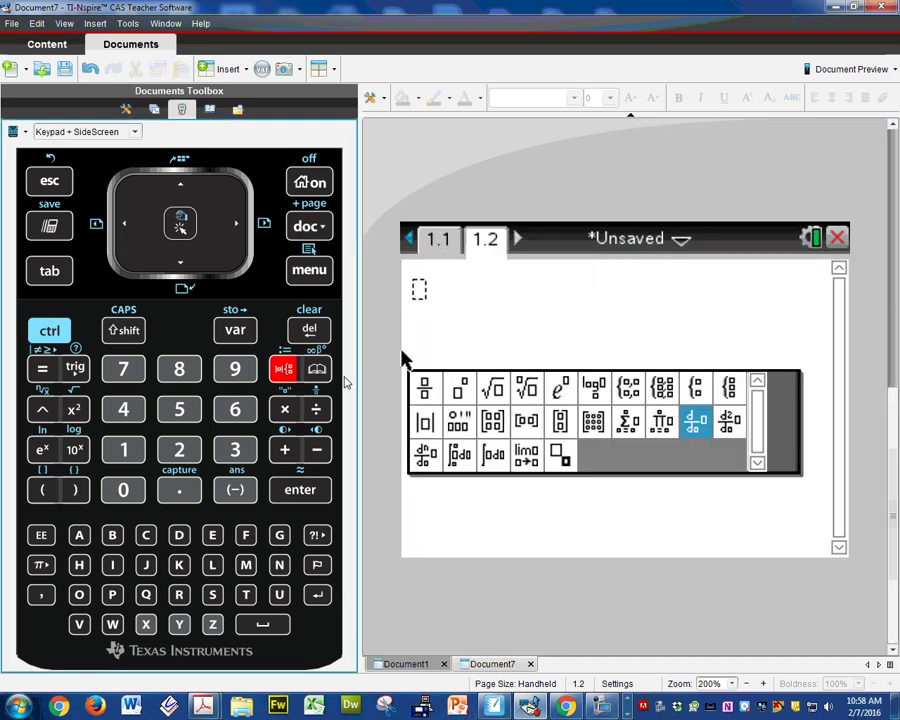
{"action": "left_click", "coordinate": [493, 459]}
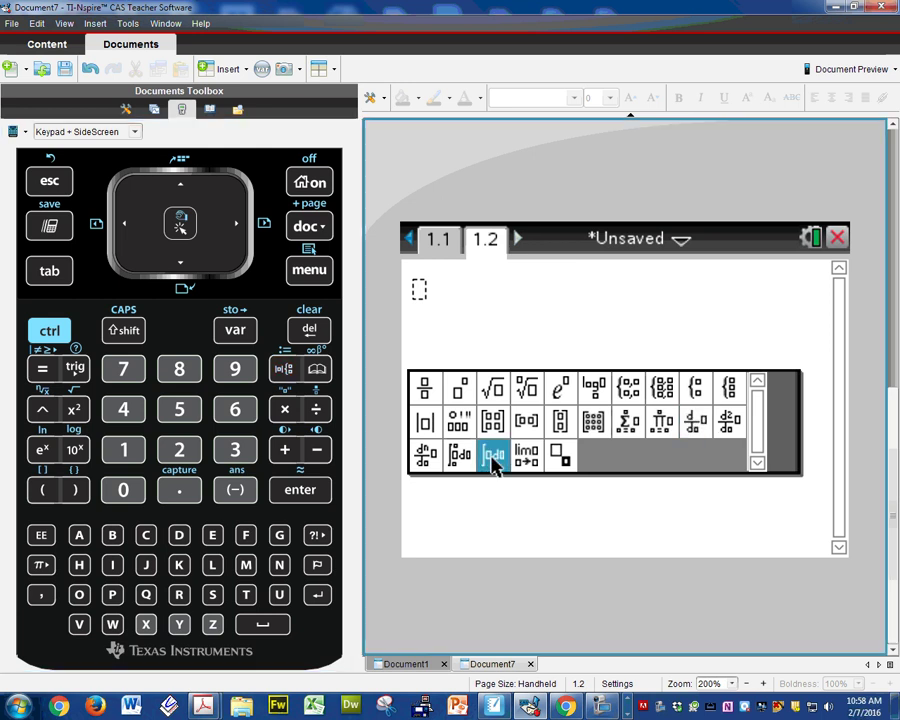
{"action": "left_click", "coordinate": [493, 459]}
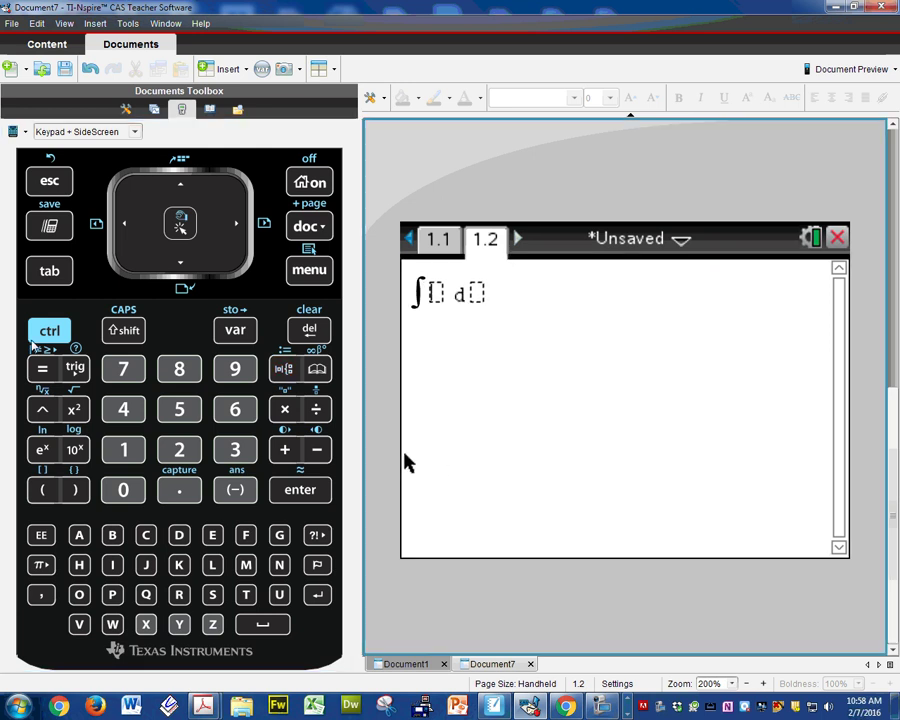
{"action": "left_click", "coordinate": [74, 409]}
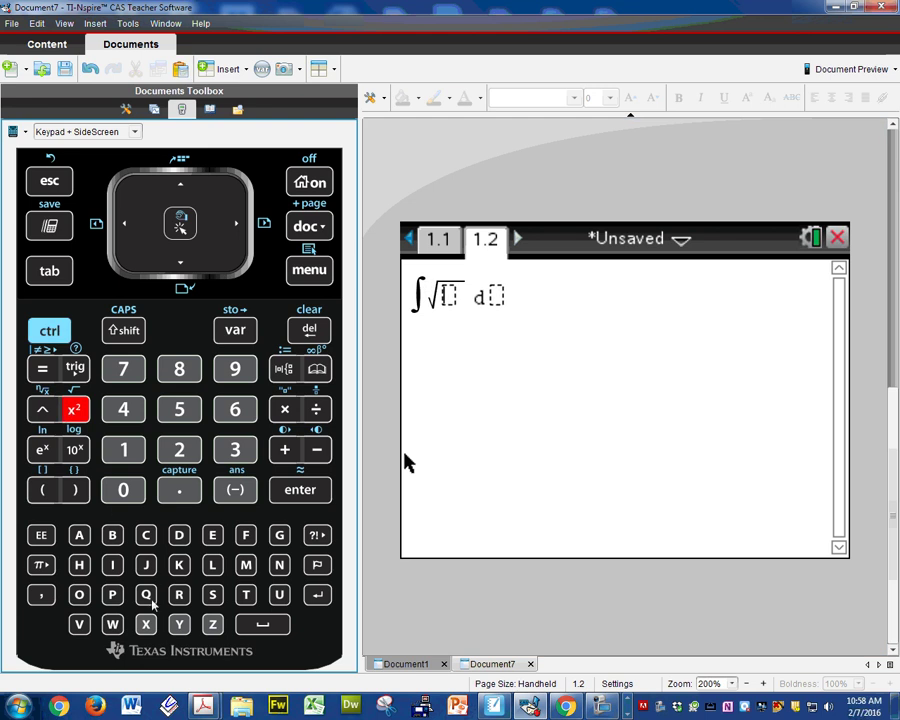
{"action": "left_click", "coordinate": [146, 623]}
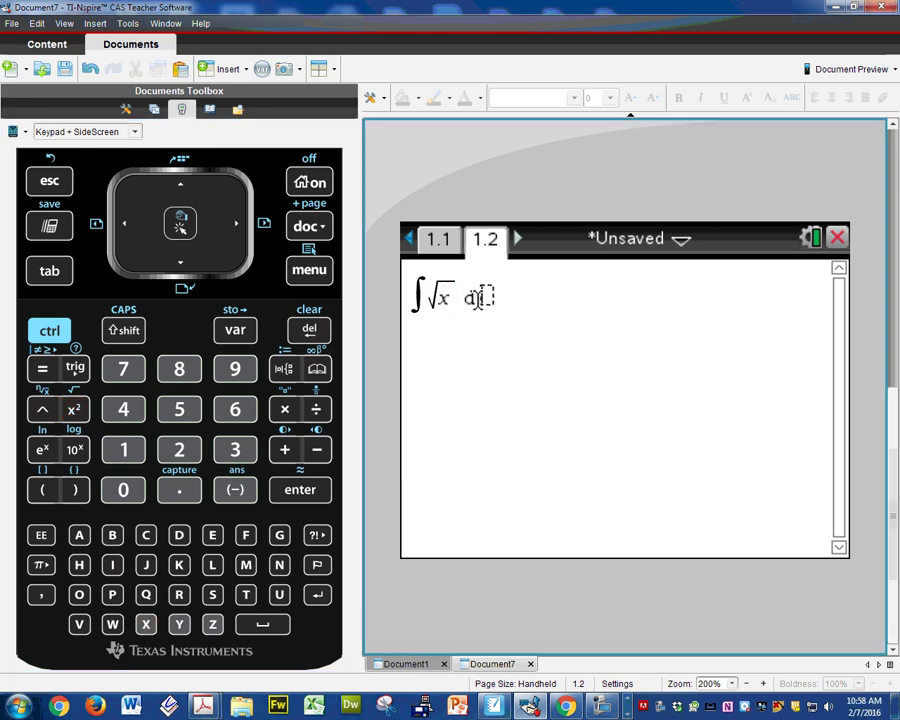
{"action": "left_click", "coordinate": [146, 623]}
{"action": "left_click", "coordinate": [295, 490]}
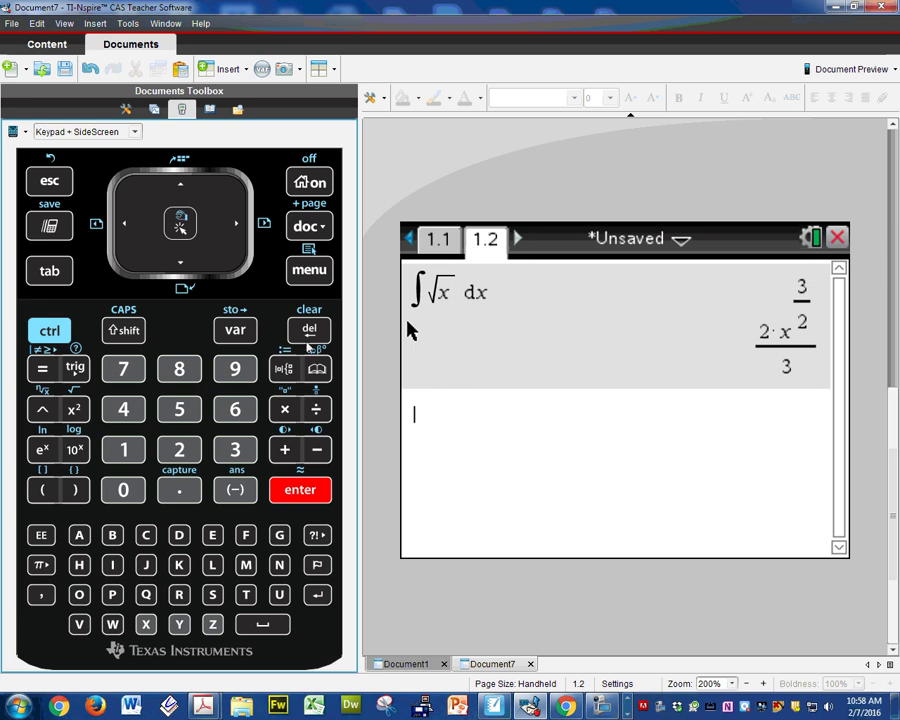
Insert a definite-integral template with lower bound 1 and upper bound 4
{"action": "left_click", "coordinate": [285, 369]}
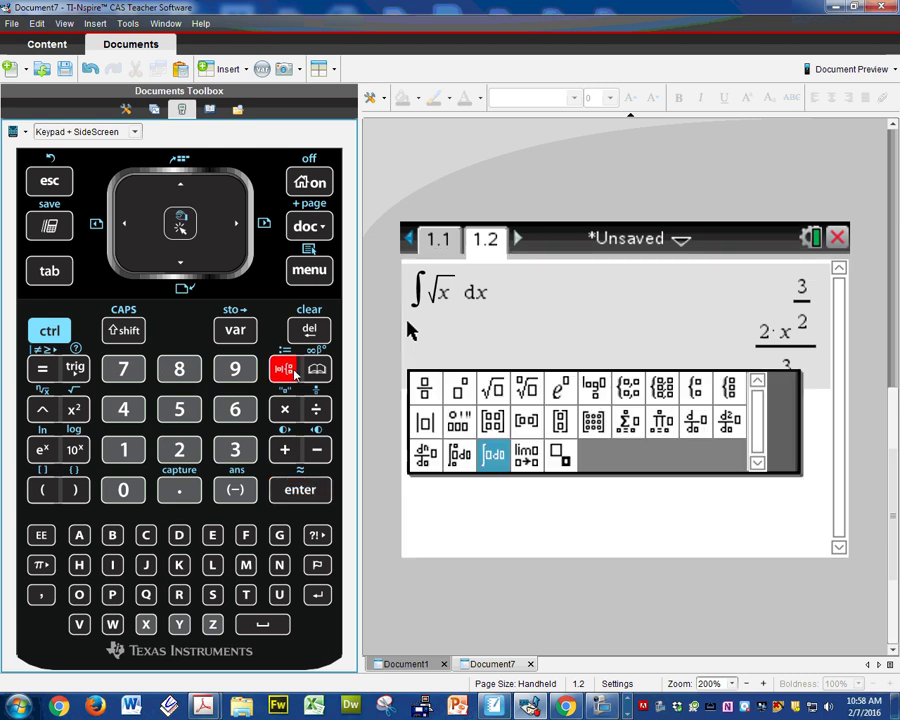
{"action": "left_click", "coordinate": [450, 458]}
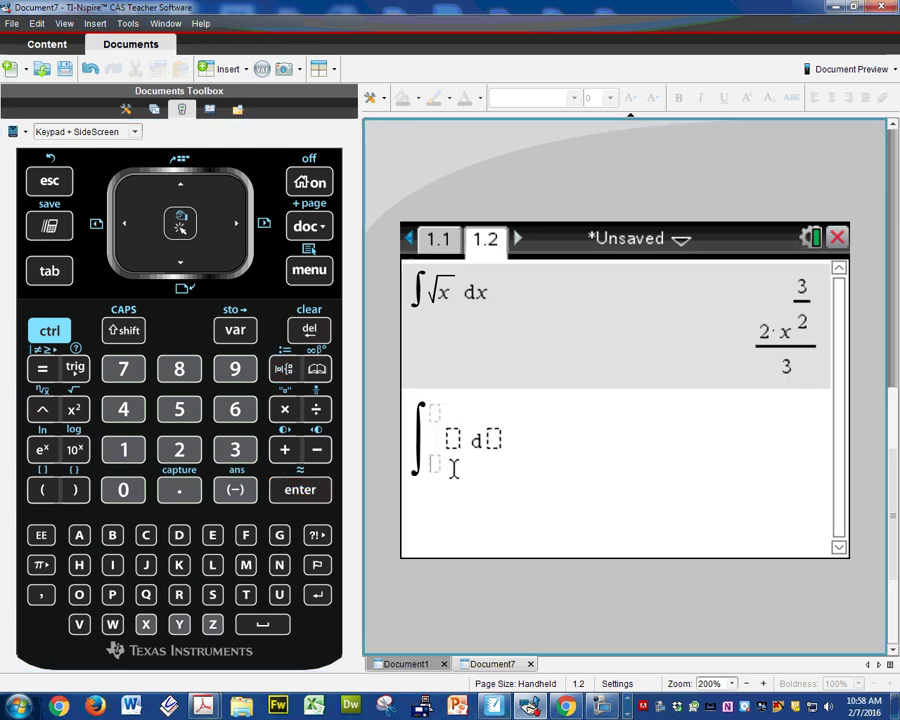
{"action": "left_click", "coordinate": [123, 449]}
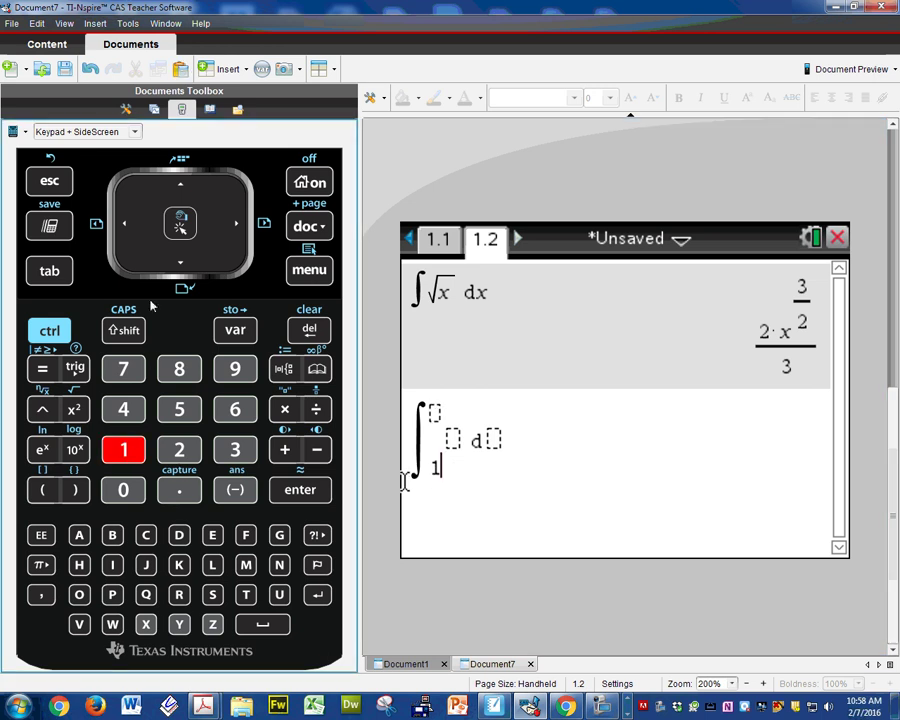
{"action": "left_click", "coordinate": [177, 186]}
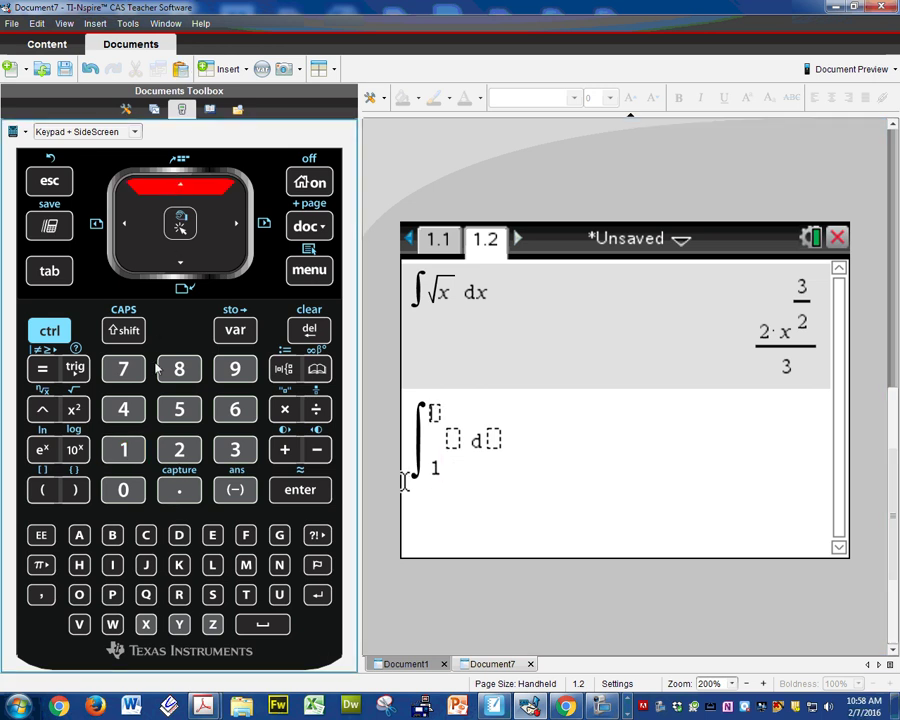
{"action": "left_click", "coordinate": [125, 412]}
{"action": "left_click", "coordinate": [236, 215]}
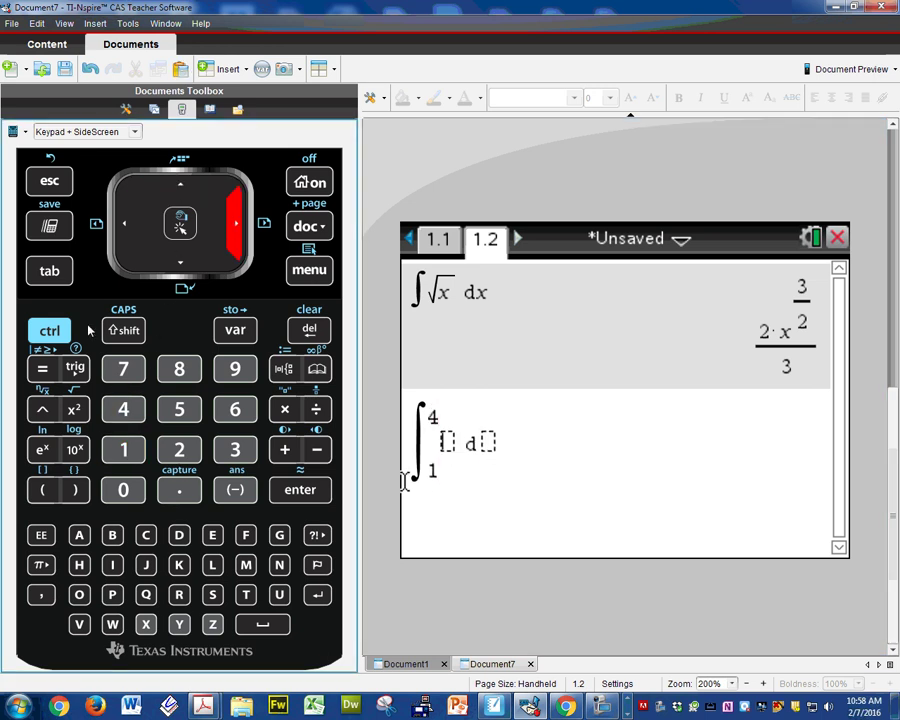
Enter √x dx as the integrand and evaluate it exactly as 14/3 and approximately as 4.66667
{"action": "left_click", "coordinate": [58, 336]}
{"action": "left_click", "coordinate": [77, 418]}
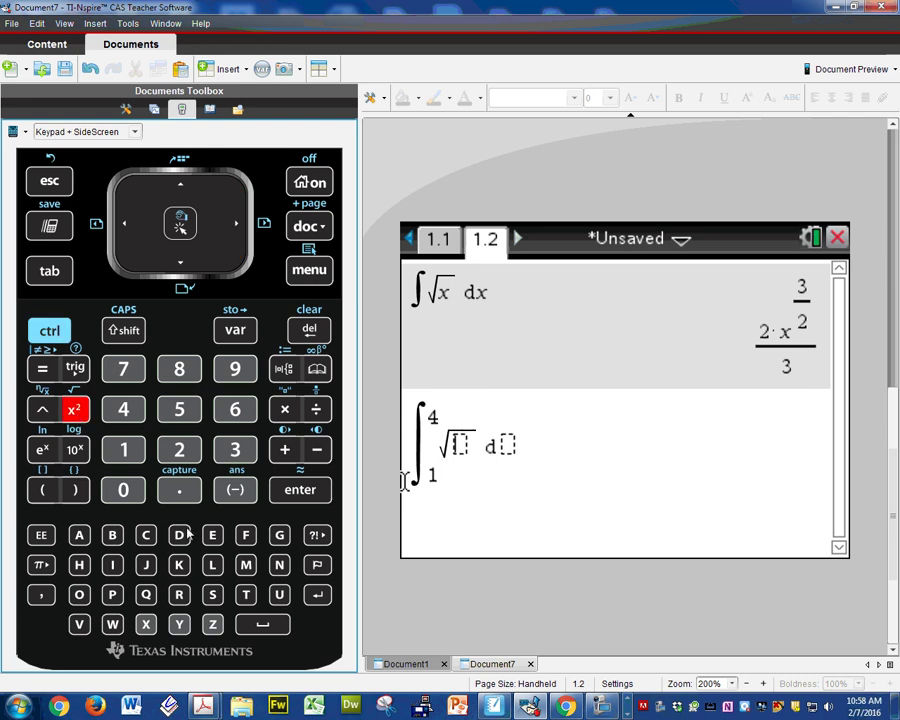
{"action": "left_click", "coordinate": [146, 625]}
{"action": "left_click", "coordinate": [233, 224]}
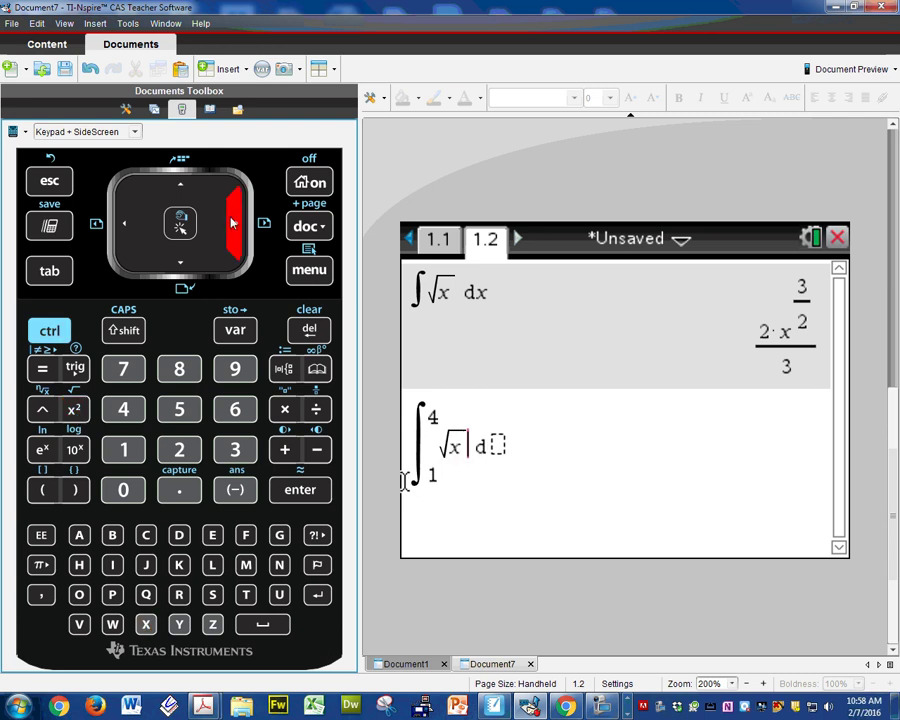
{"action": "left_click", "coordinate": [233, 224]}
{"action": "left_click", "coordinate": [146, 625]}
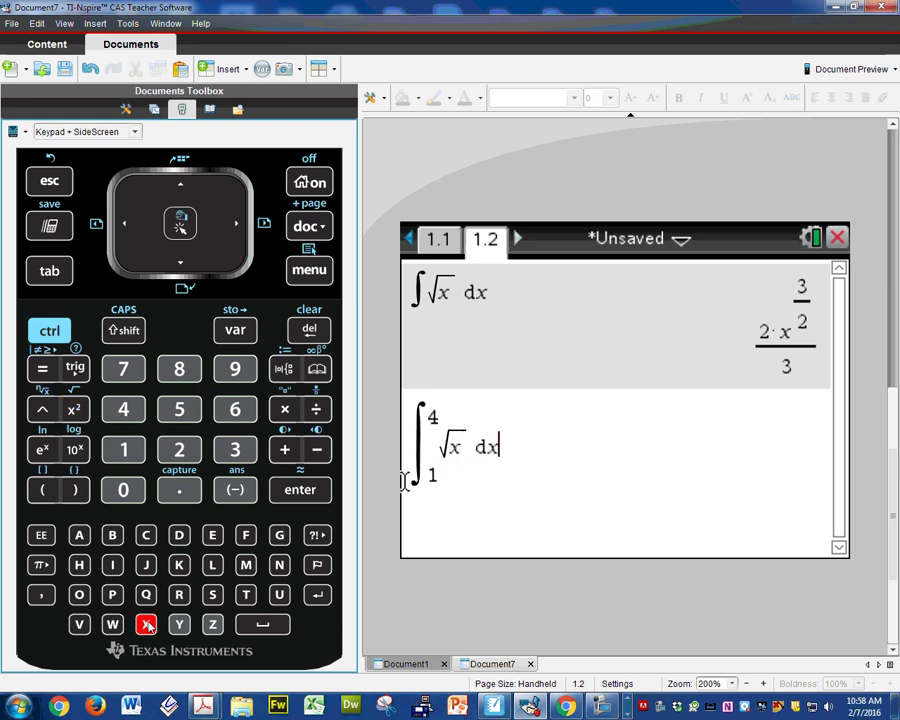
{"action": "left_click", "coordinate": [301, 490]}
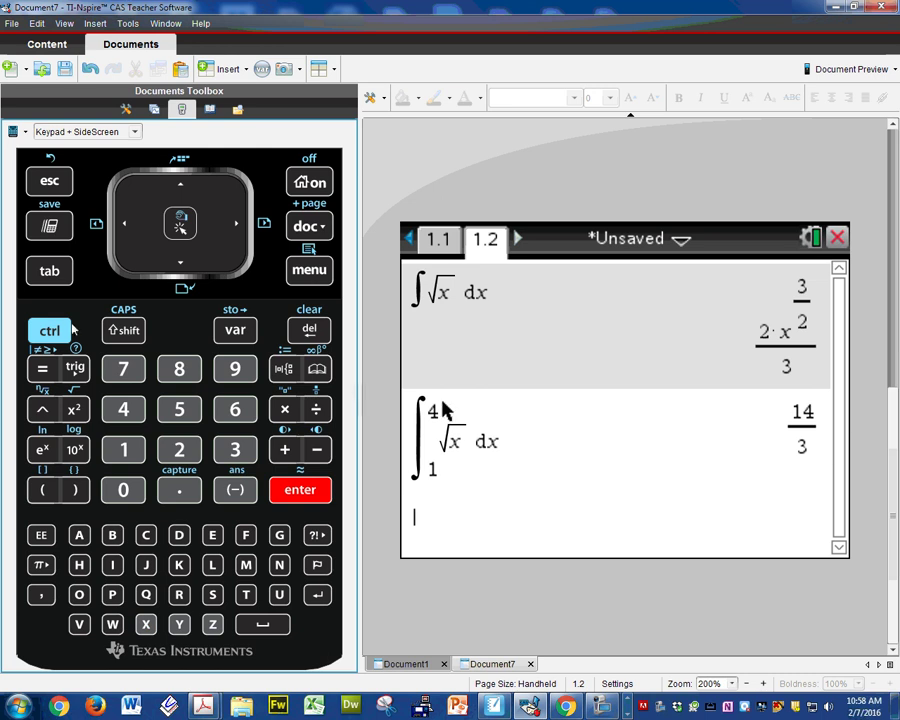
{"action": "left_click", "coordinate": [66, 337]}
{"action": "left_click", "coordinate": [306, 495]}
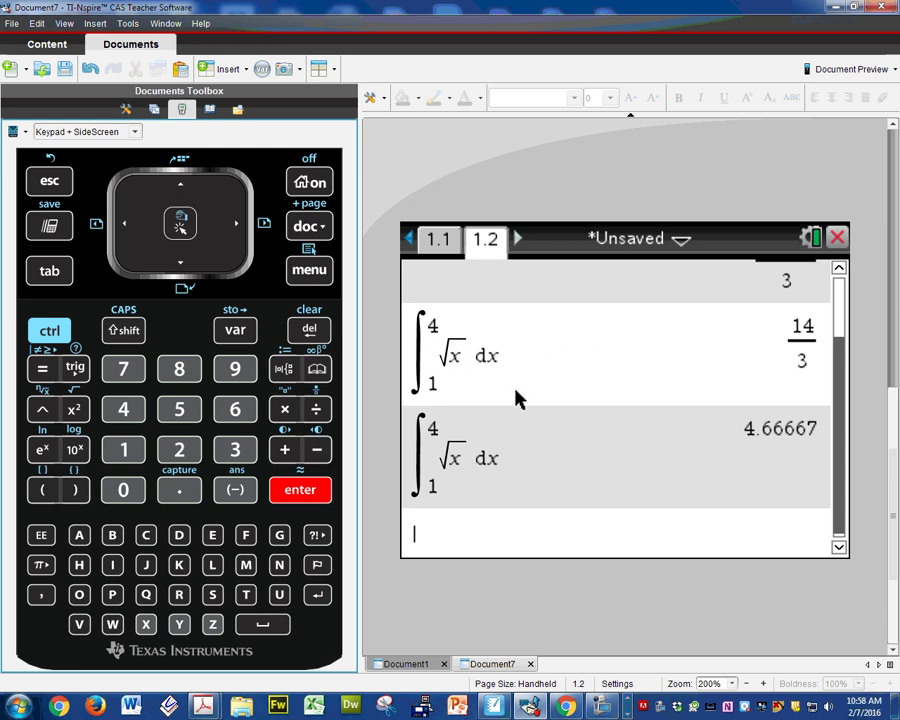
On graph page 1.1, drag the f1(x)=√x label above the curve, then return to page 1.2
{"action": "left_click", "coordinate": [437, 240]}
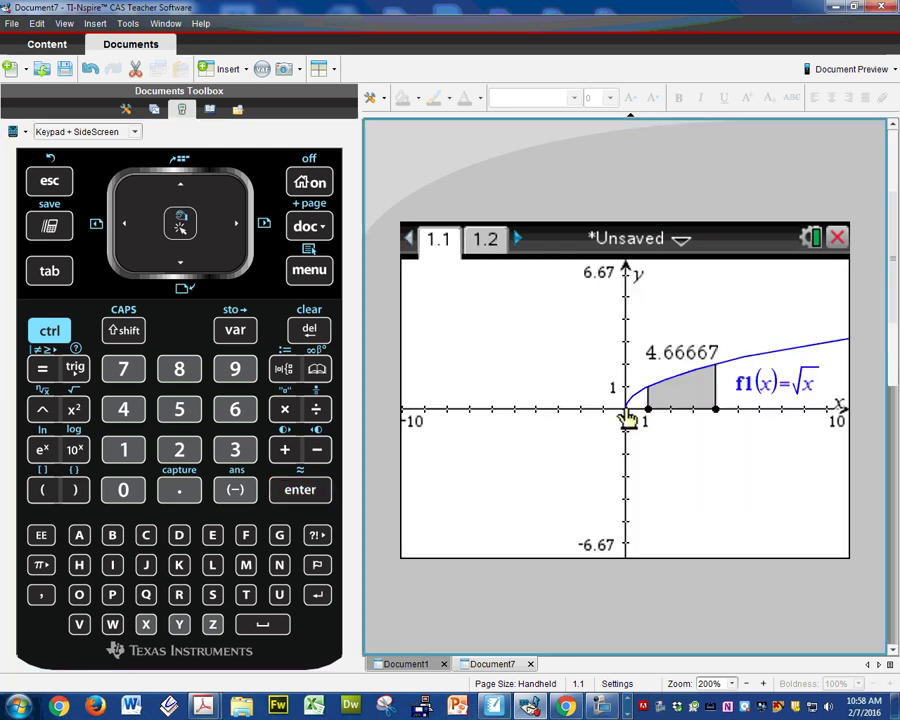
{"action": "left_click_drag", "start_coordinate": [780, 385], "coordinate": [733, 306]}
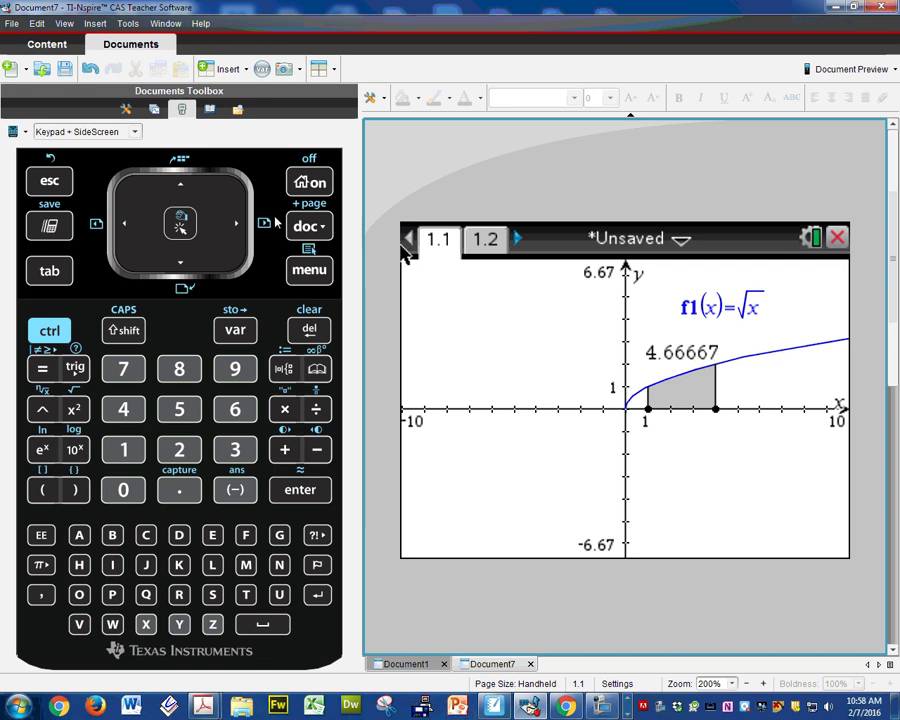
{"action": "left_click", "coordinate": [55, 332]}
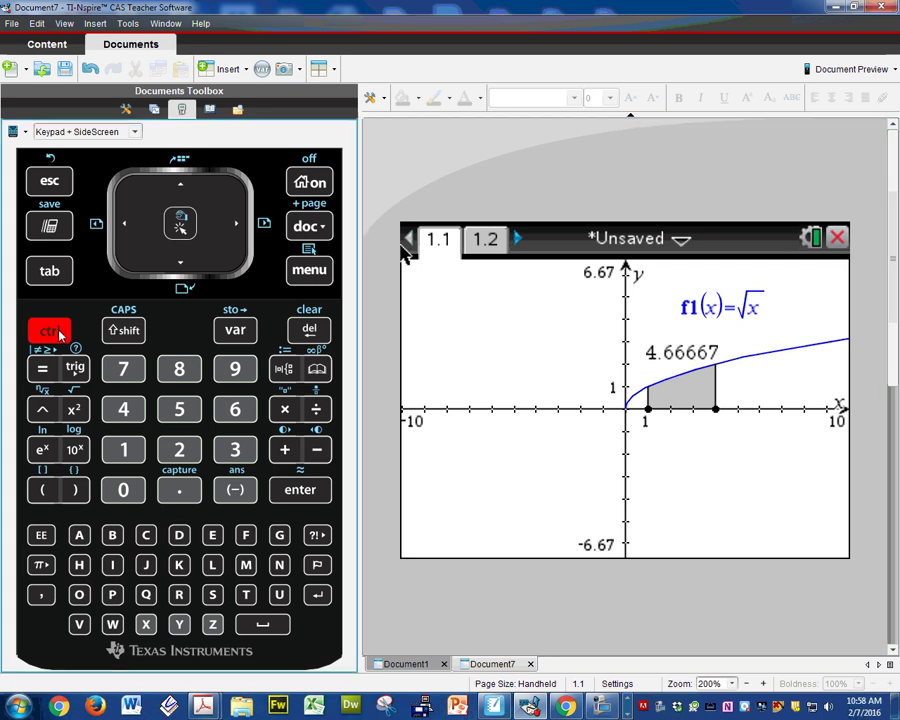
{"action": "left_click", "coordinate": [246, 224]}
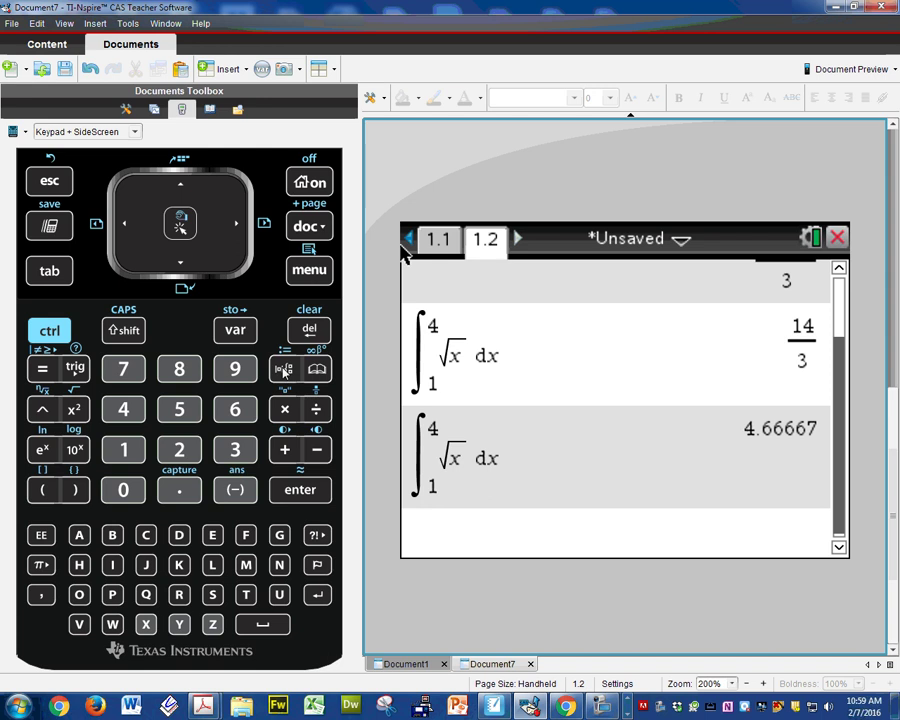
Insert a definite-integral template with limits 1 and 4
{"action": "left_click", "coordinate": [285, 370]}
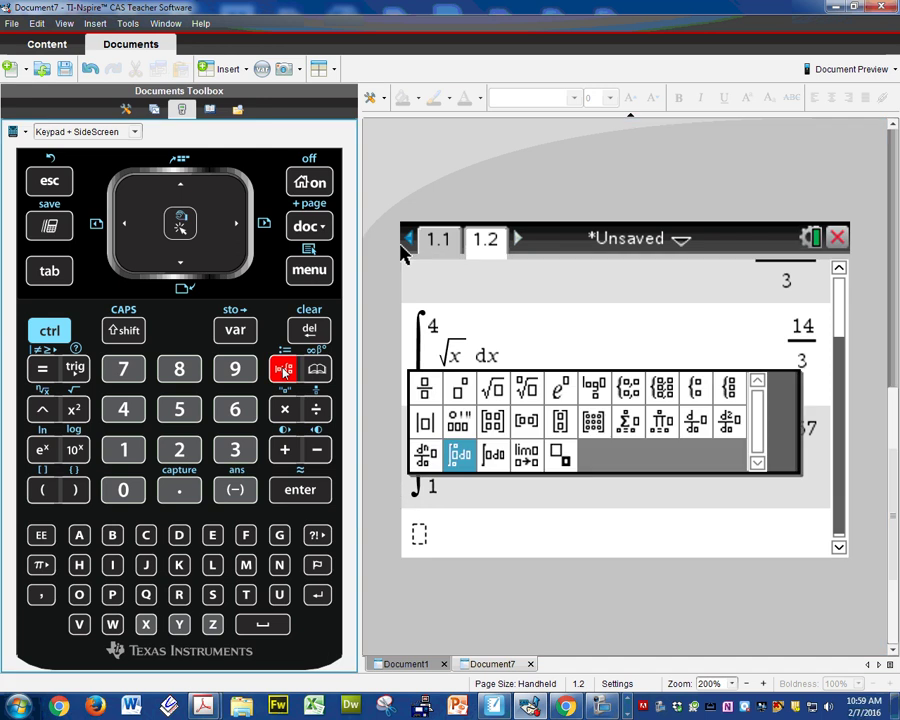
{"action": "left_click", "coordinate": [457, 457]}
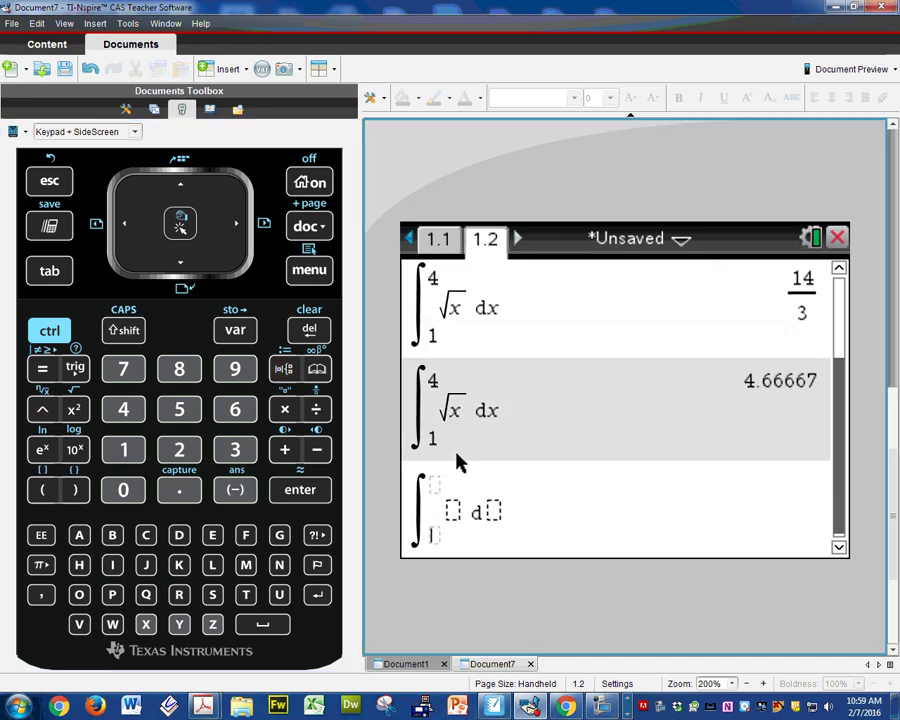
{"action": "left_click", "coordinate": [131, 452]}
{"action": "left_click", "coordinate": [184, 188]}
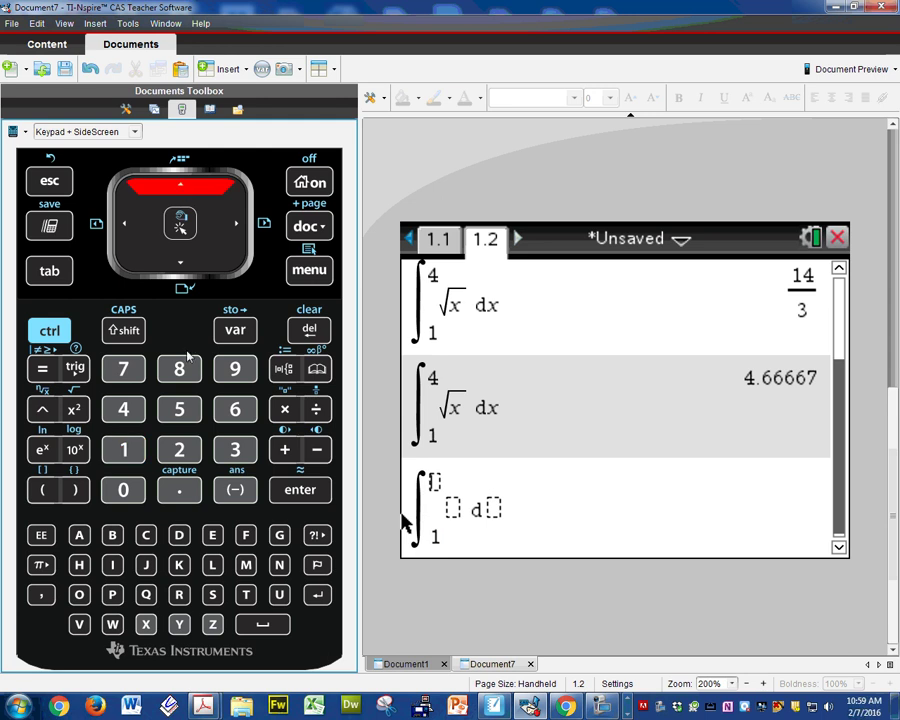
{"action": "left_click", "coordinate": [132, 404]}
{"action": "left_click", "coordinate": [234, 222]}
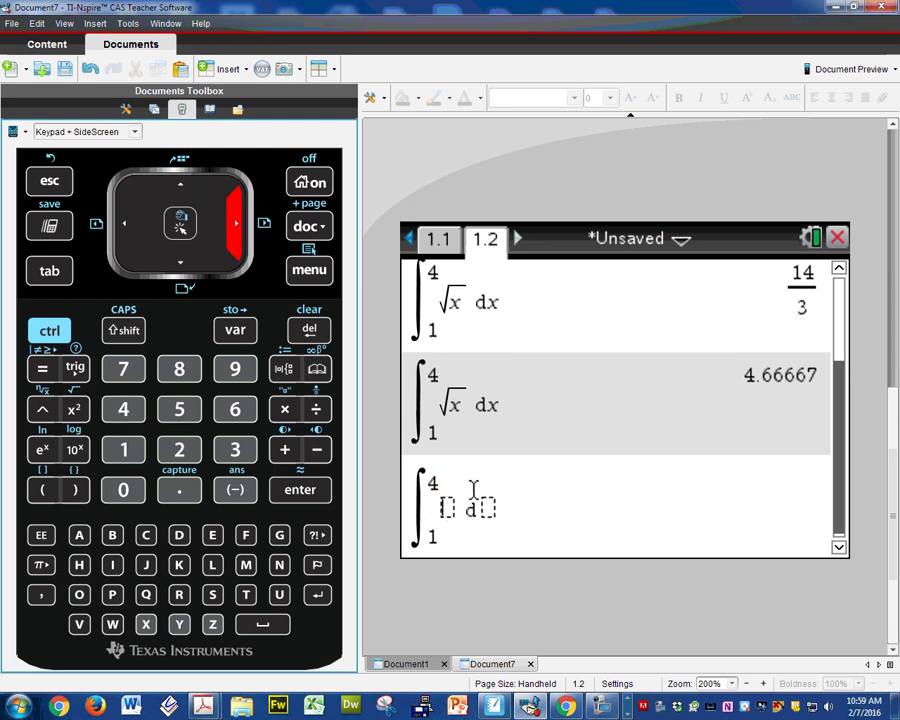
Check the graph page 1.1, then return to calculator page 1.2
{"action": "left_click", "coordinate": [55, 331]}
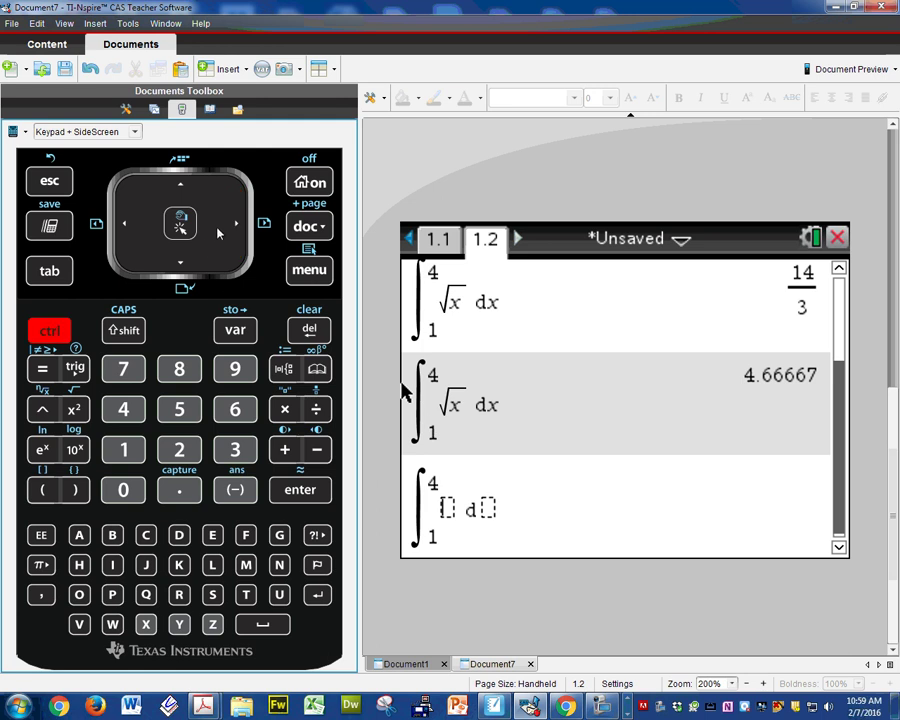
{"action": "left_click", "coordinate": [126, 224]}
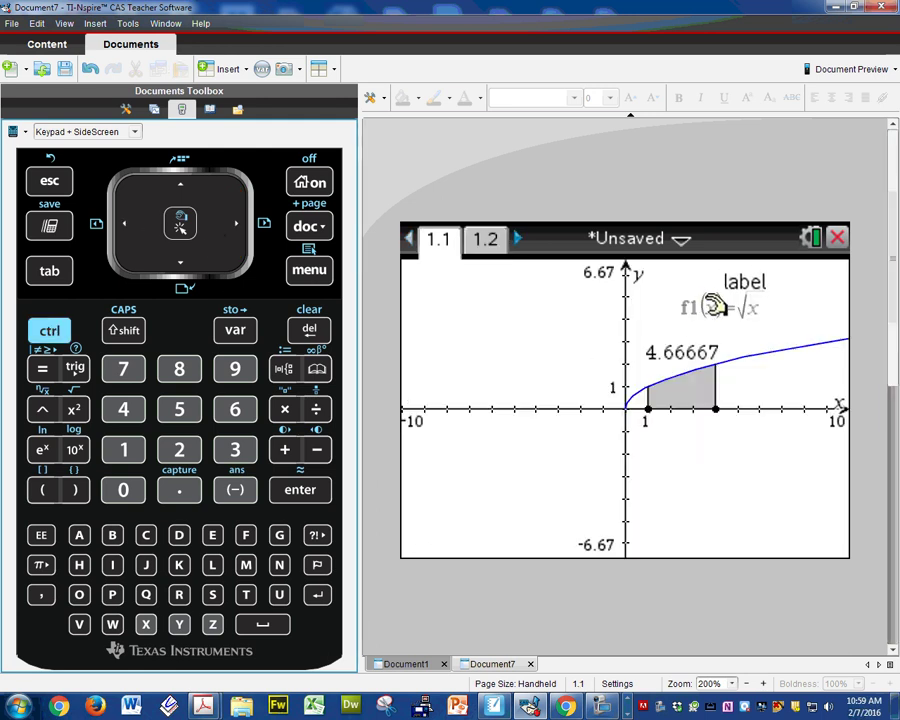
{"action": "left_click", "coordinate": [50, 333]}
{"action": "left_click", "coordinate": [234, 228]}
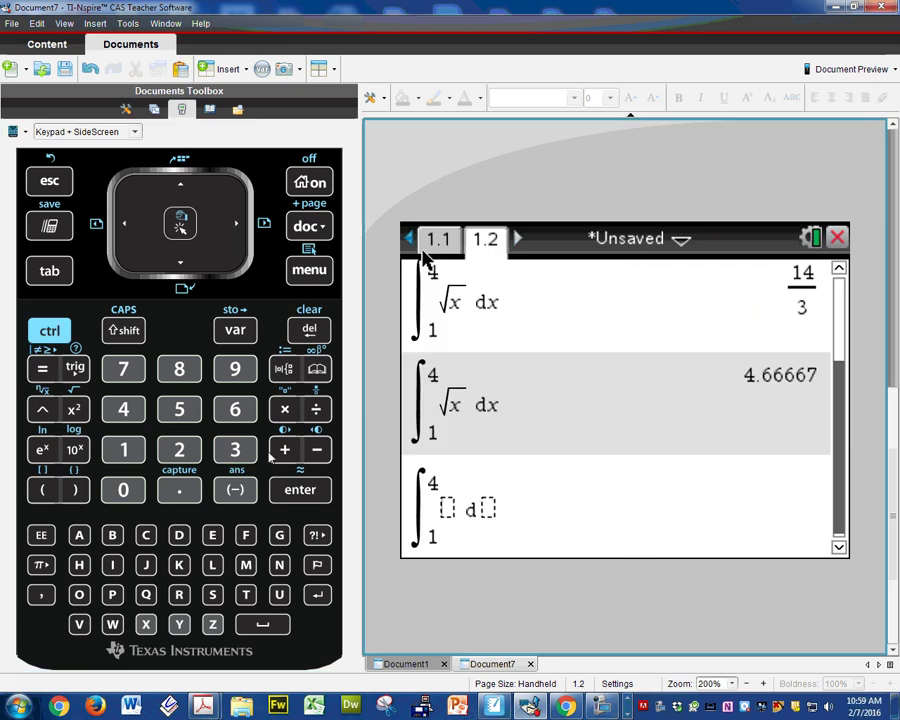
Type f1(x) as the integrand with dx and evaluate it as 14/3
{"action": "left_click", "coordinate": [245, 535]}
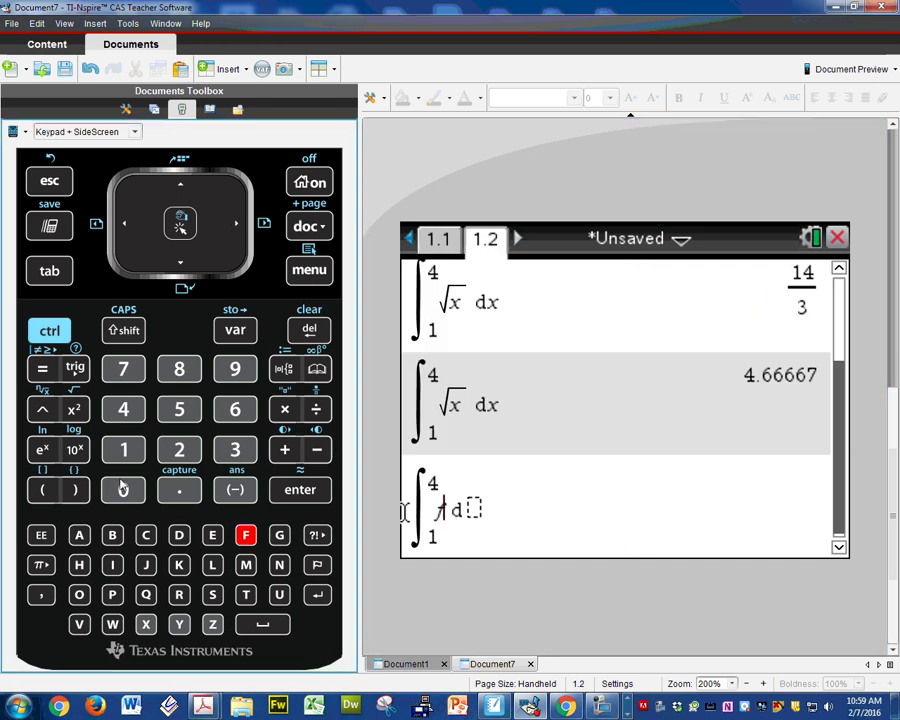
{"action": "left_click", "coordinate": [123, 449]}
{"action": "left_click", "coordinate": [45, 492]}
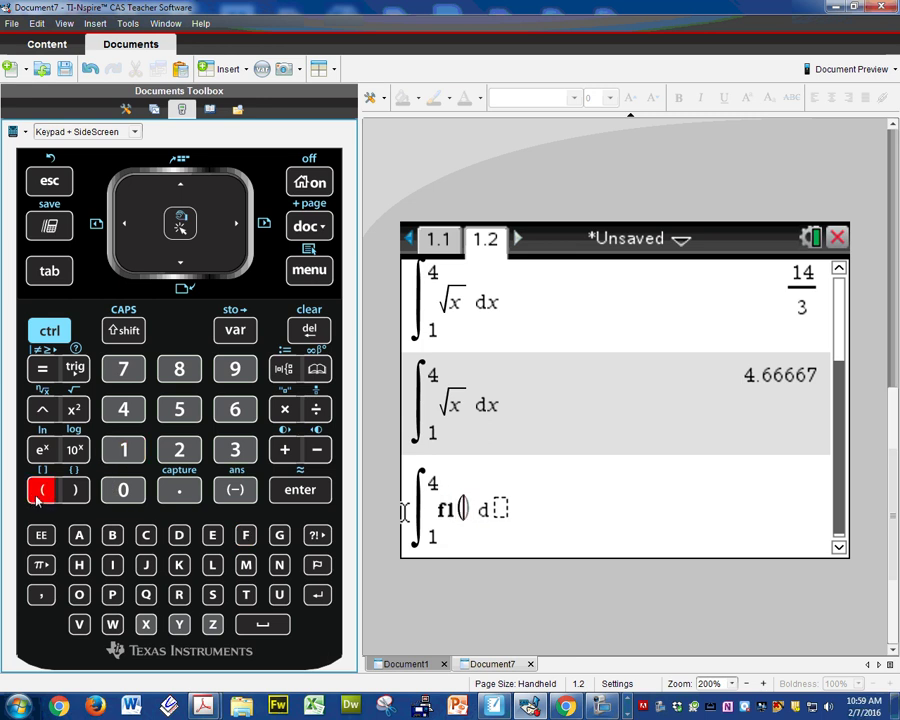
{"action": "left_click", "coordinate": [146, 626]}
{"action": "left_click", "coordinate": [235, 223]}
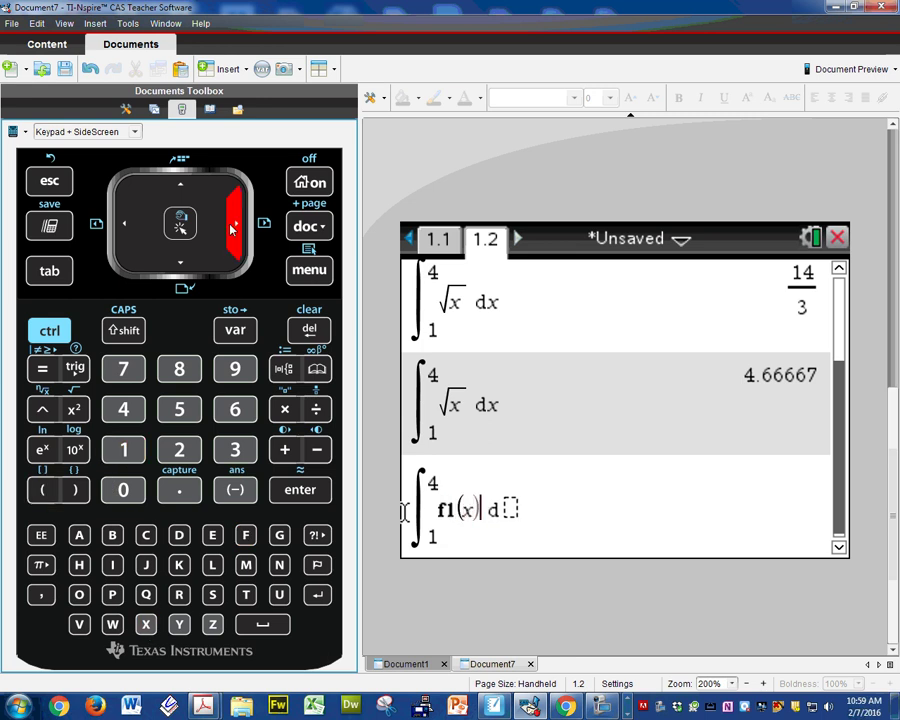
{"action": "left_click", "coordinate": [146, 625]}
{"action": "left_click", "coordinate": [290, 500]}
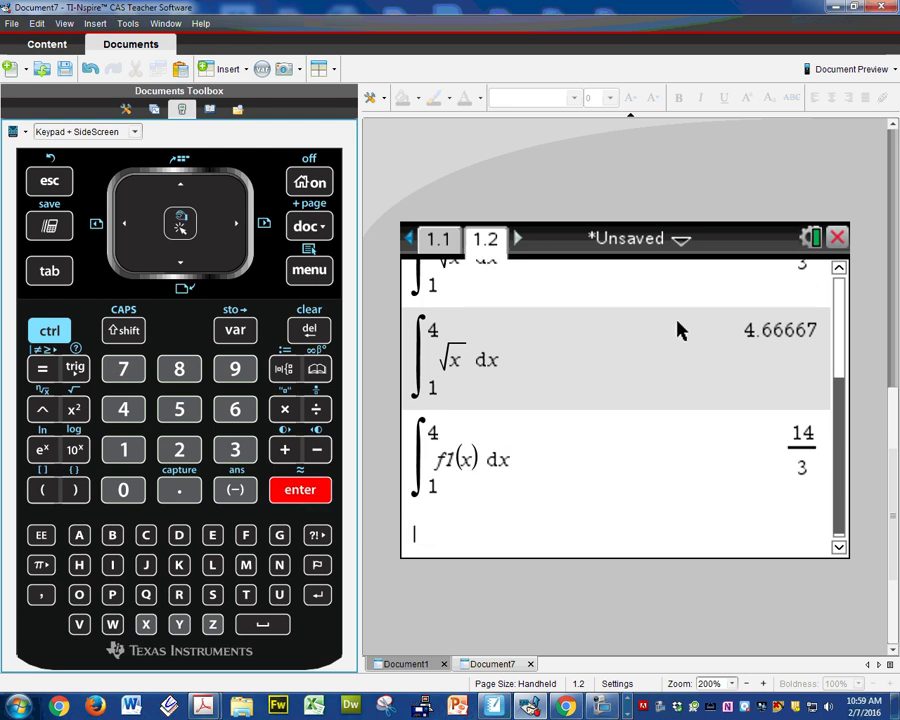
{"action": "mouse_move", "coordinate": [836, 393]}
{"action": "left_mouse_down"}
{"action": "mouse_move", "coordinate": [840, 346]}
{"action": "mouse_move", "coordinate": [842, 402]}
{"action": "left_mouse_up"}
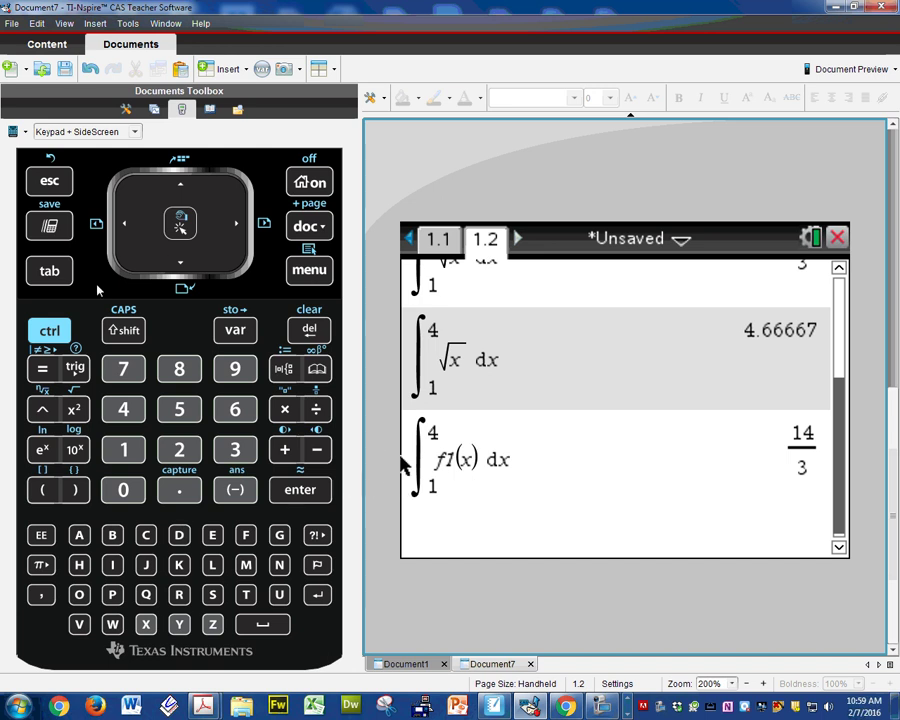
Insert another definite-integral template with limits 1 and 4
{"action": "left_click", "coordinate": [287, 369]}
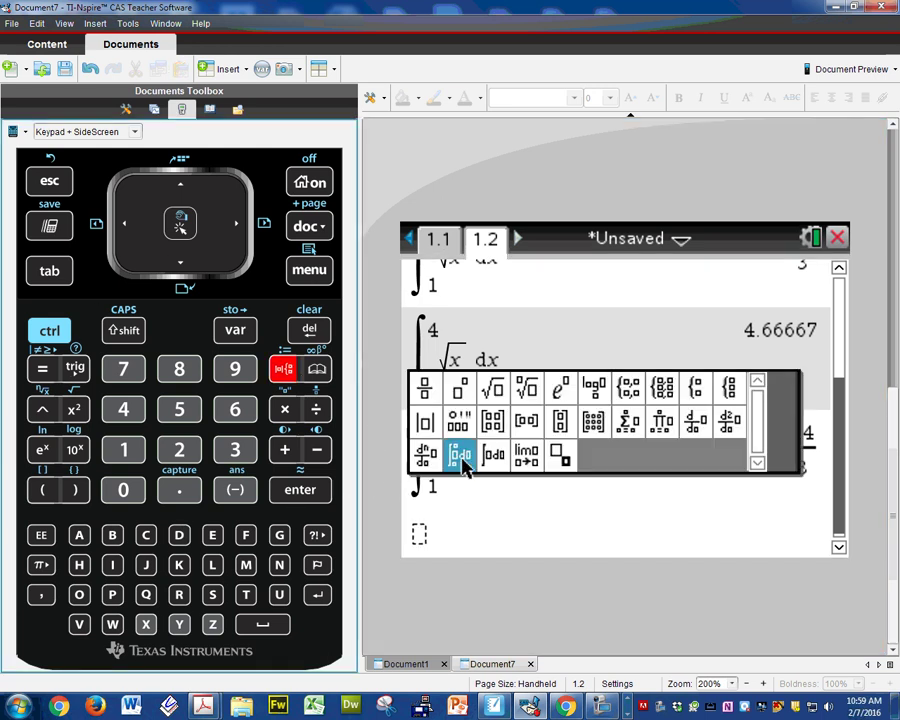
{"action": "left_click", "coordinate": [462, 458]}
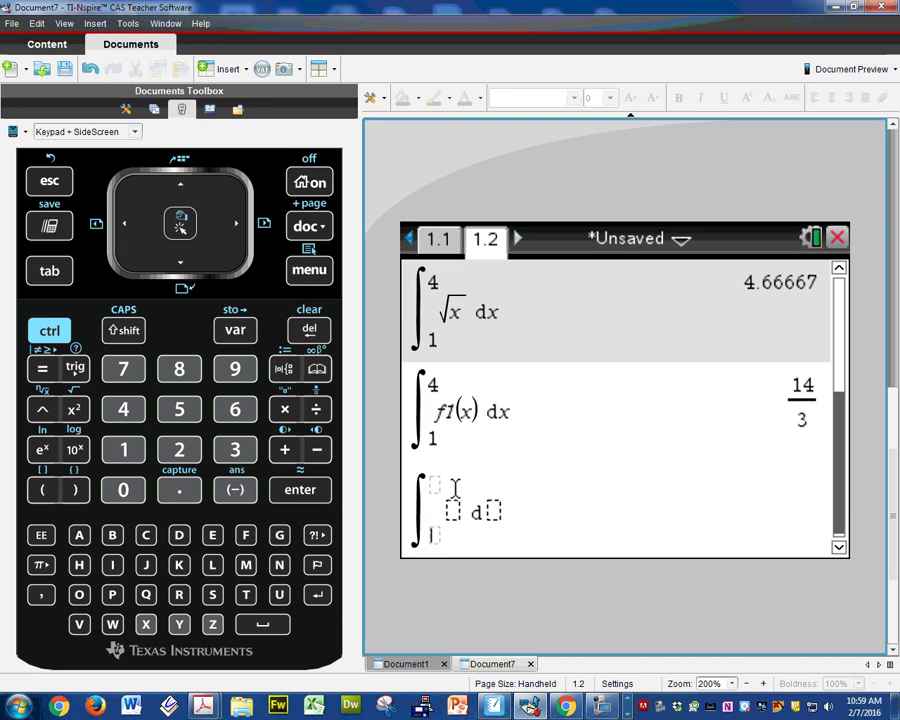
{"action": "left_click", "coordinate": [126, 456]}
{"action": "left_click", "coordinate": [175, 194]}
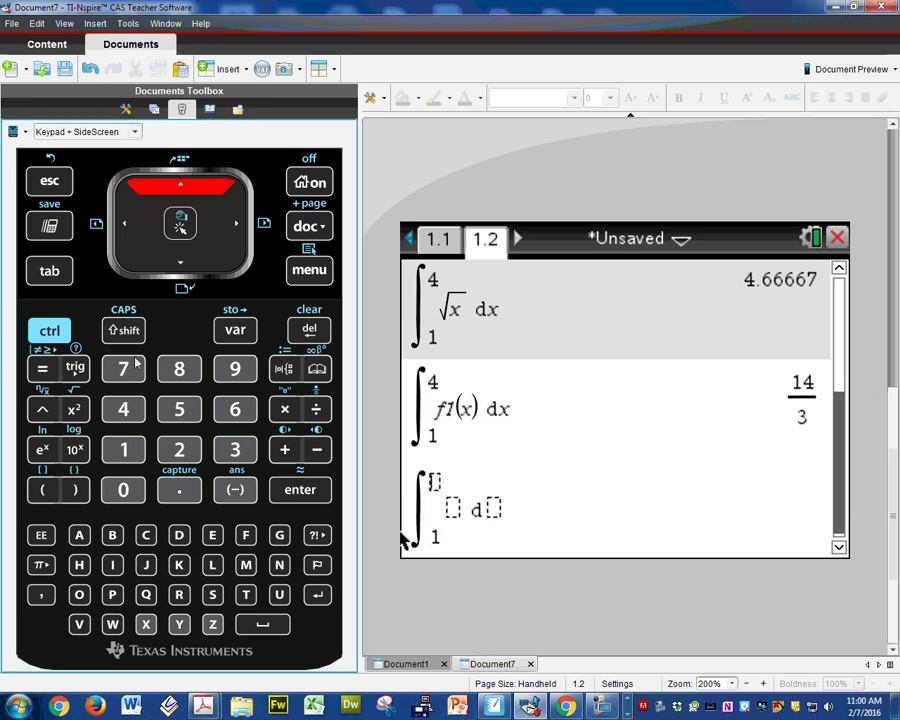
{"action": "left_click", "coordinate": [126, 409]}
{"action": "left_click", "coordinate": [234, 224]}
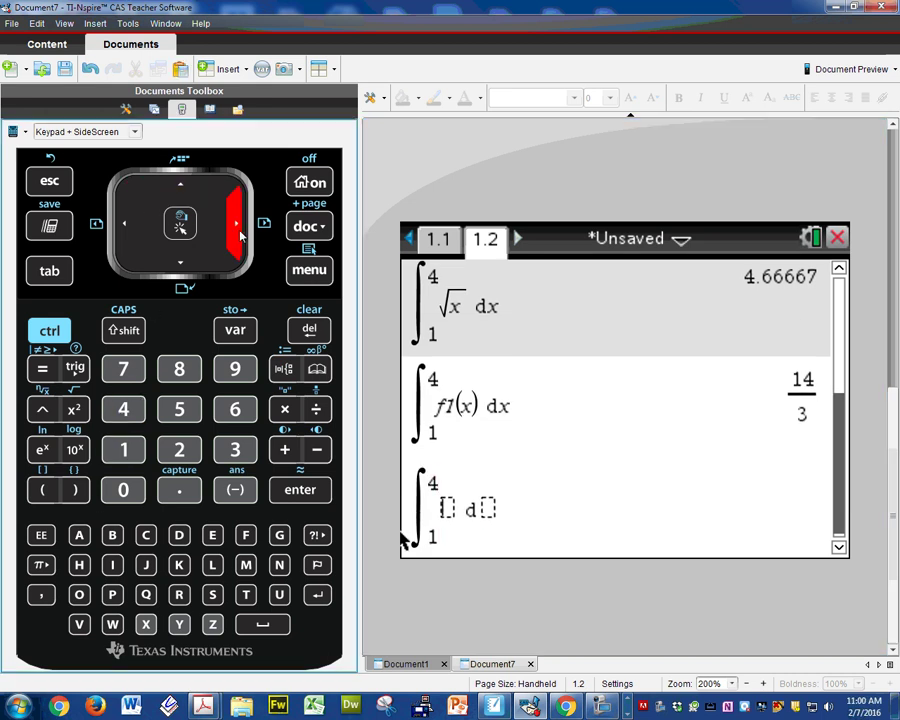
Pick f1 from the variables list, add (x) and dx, and evaluate to 14/3
{"action": "left_click", "coordinate": [236, 333]}
{"action": "left_click", "coordinate": [476, 515]}
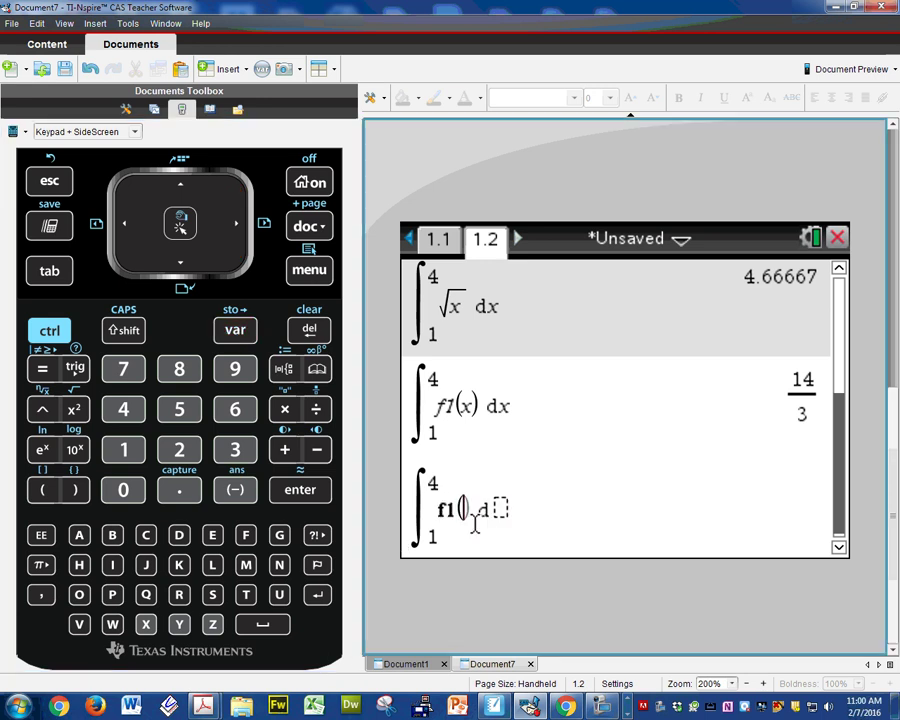
{"action": "left_click", "coordinate": [145, 627]}
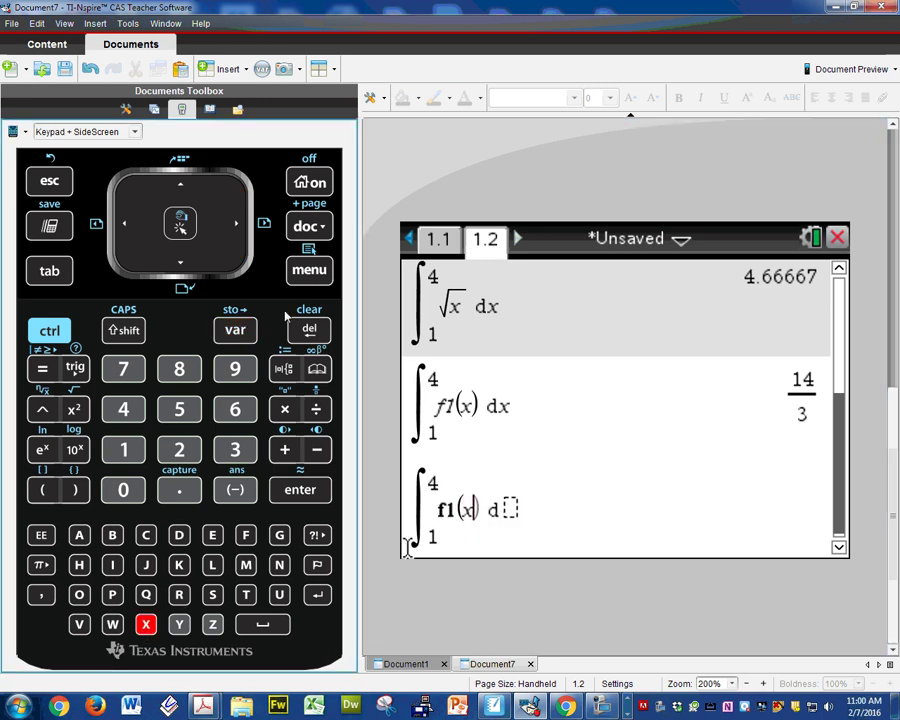
{"action": "left_click", "coordinate": [236, 227]}
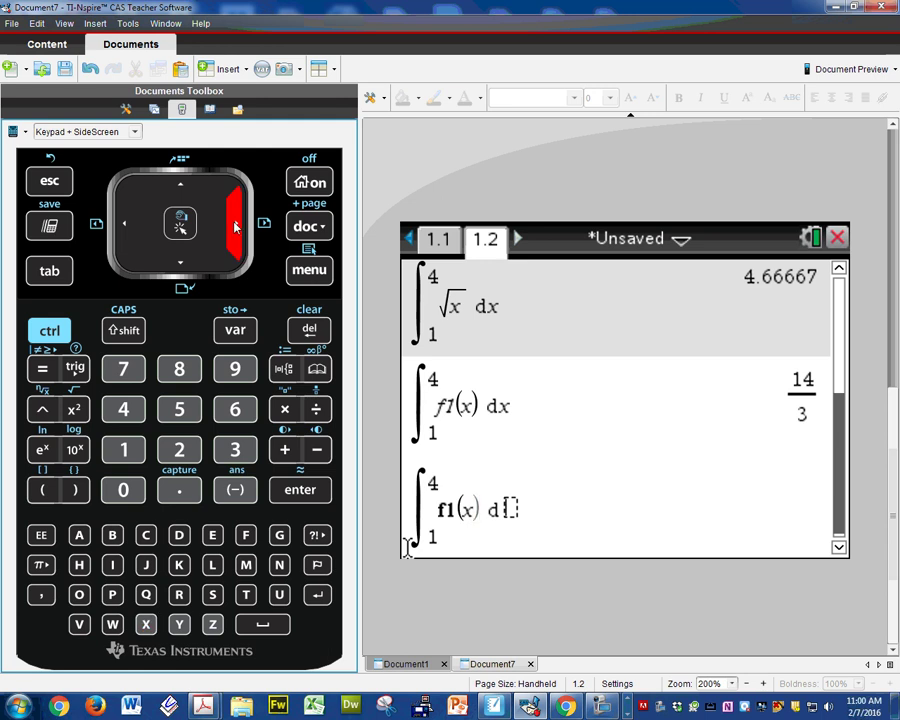
{"action": "left_click", "coordinate": [148, 624]}
{"action": "left_click", "coordinate": [294, 489]}
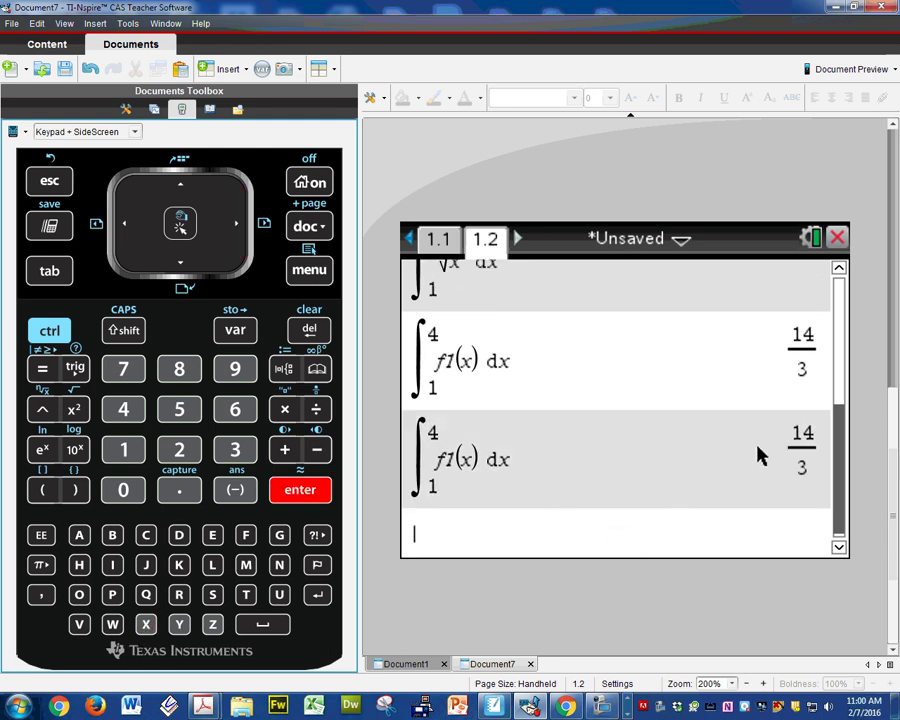
{"action": "left_click", "coordinate": [845, 415]}
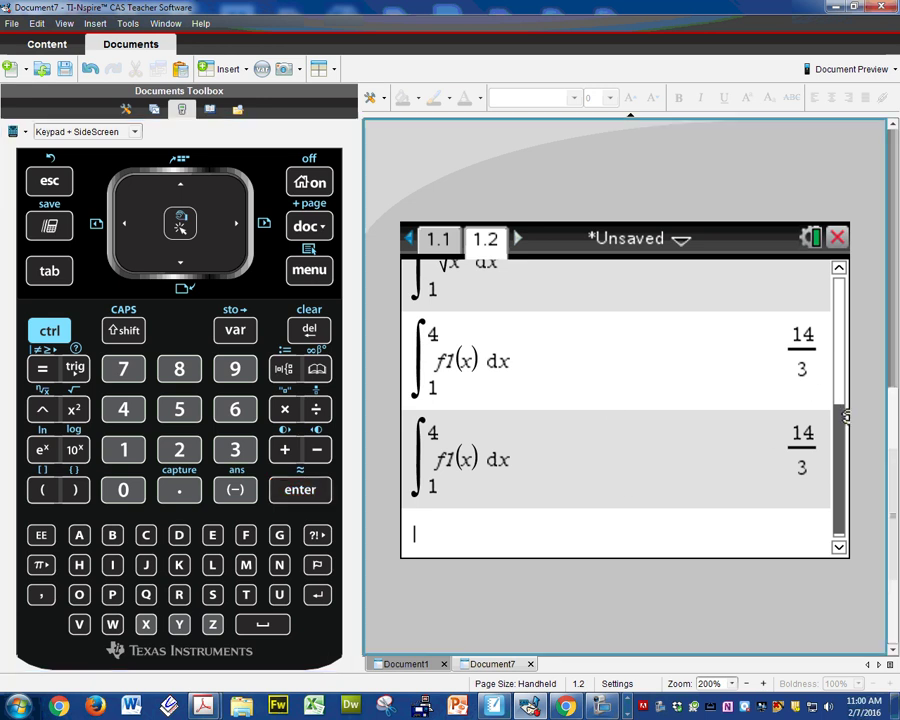
{"action": "left_click_drag", "start_coordinate": [845, 415], "coordinate": [842, 287]}
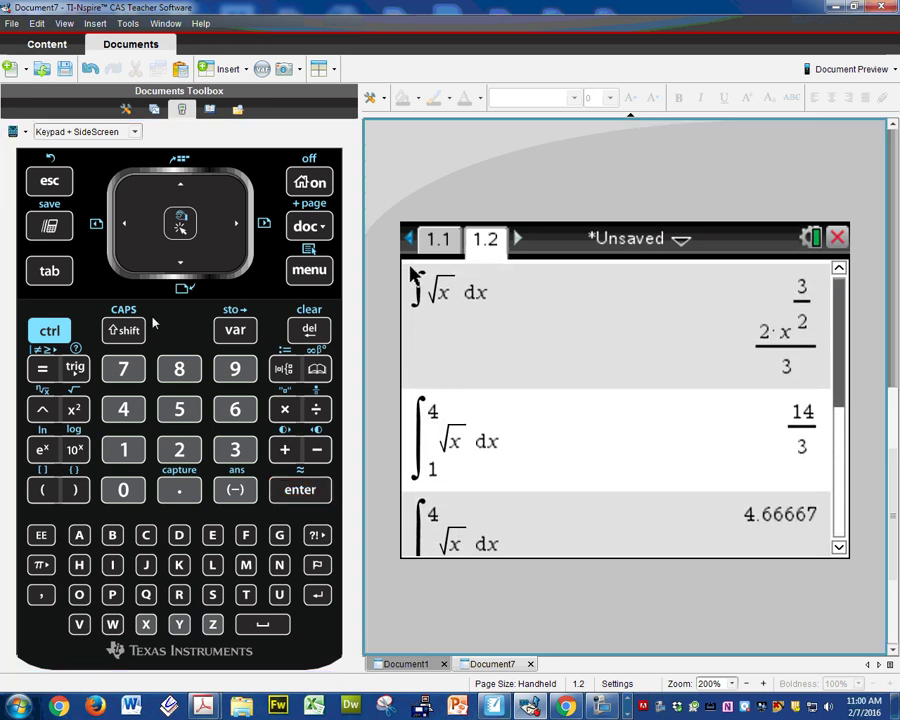
{"action": "left_click", "coordinate": [49, 331]}
{"action": "left_click", "coordinate": [125, 224]}
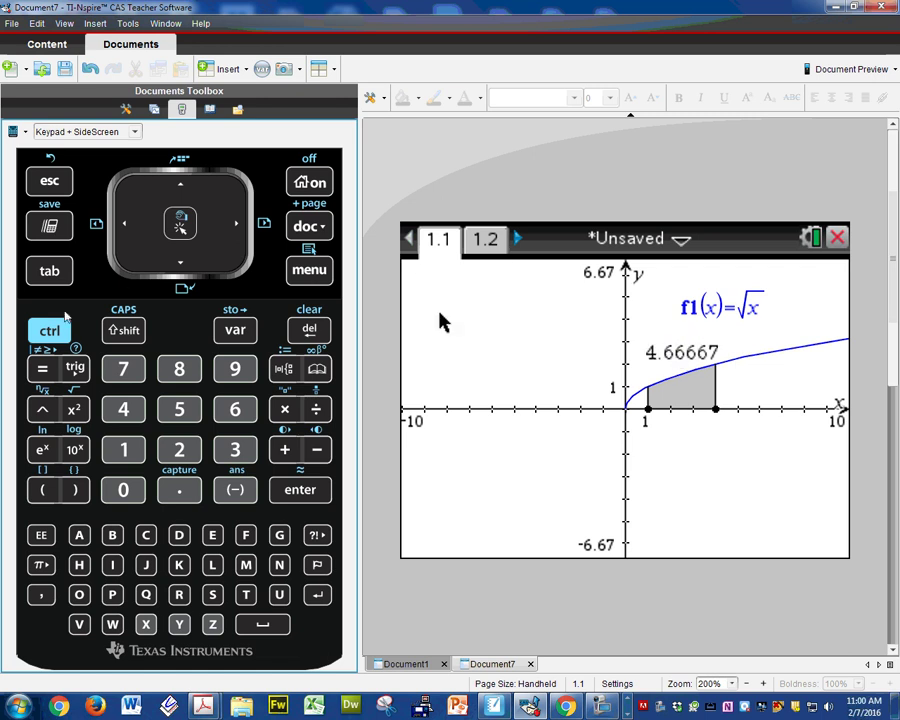
{"action": "left_click", "coordinate": [49, 331]}
{"action": "left_click", "coordinate": [235, 224]}
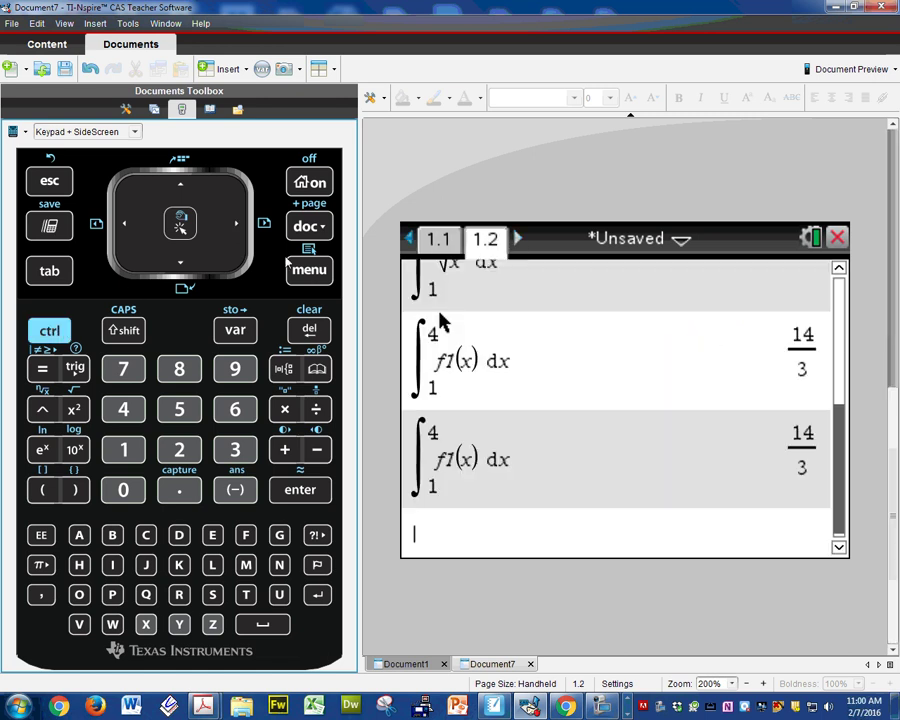
{"action": "left_click_drag", "start_coordinate": [840, 428], "coordinate": [834, 287]}
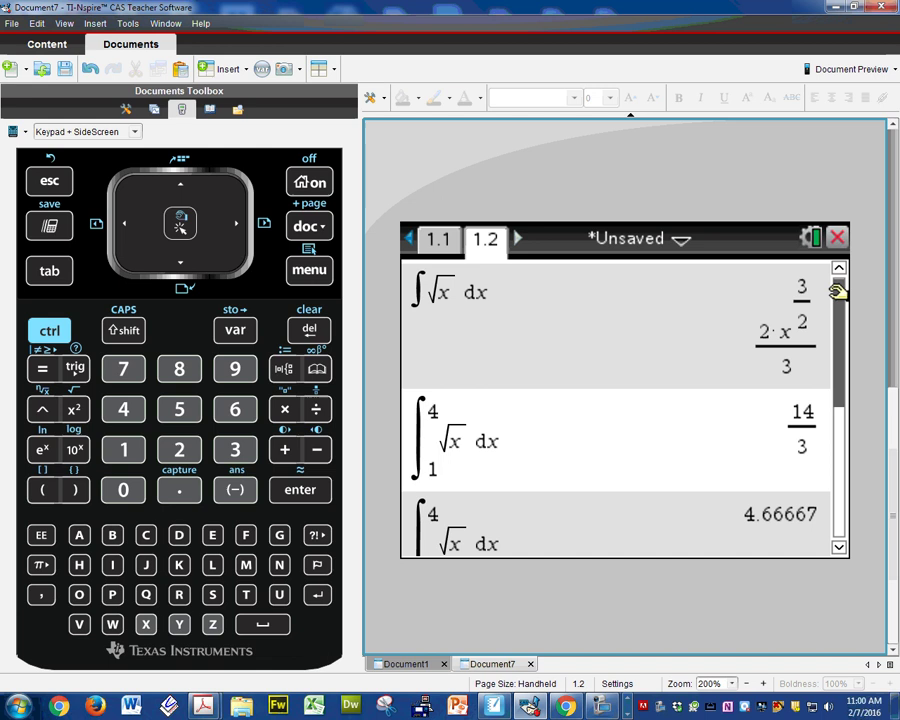
{"action": "left_click", "coordinate": [843, 428]}
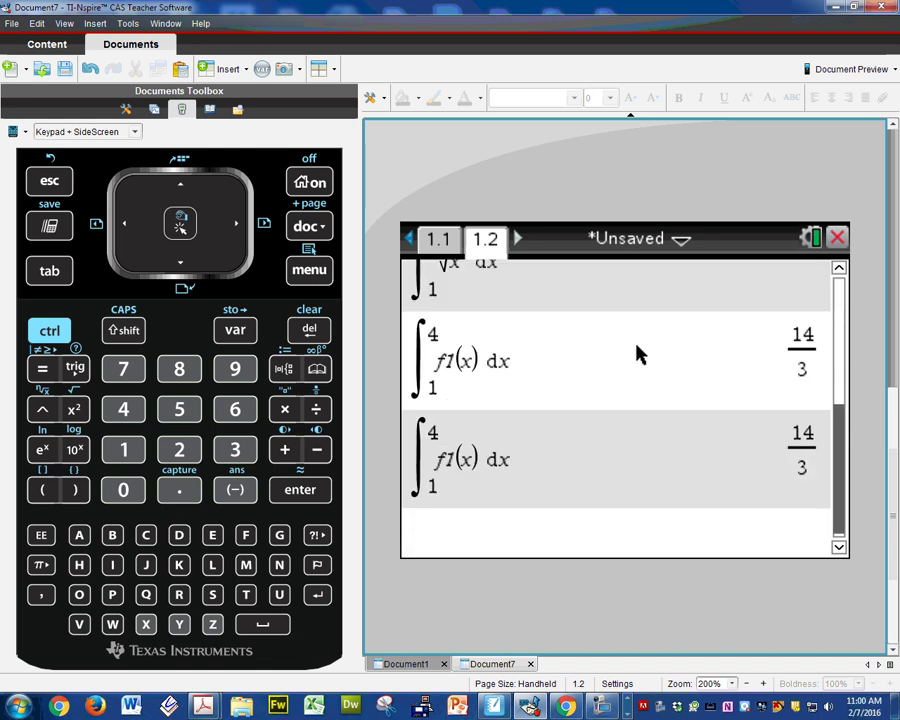